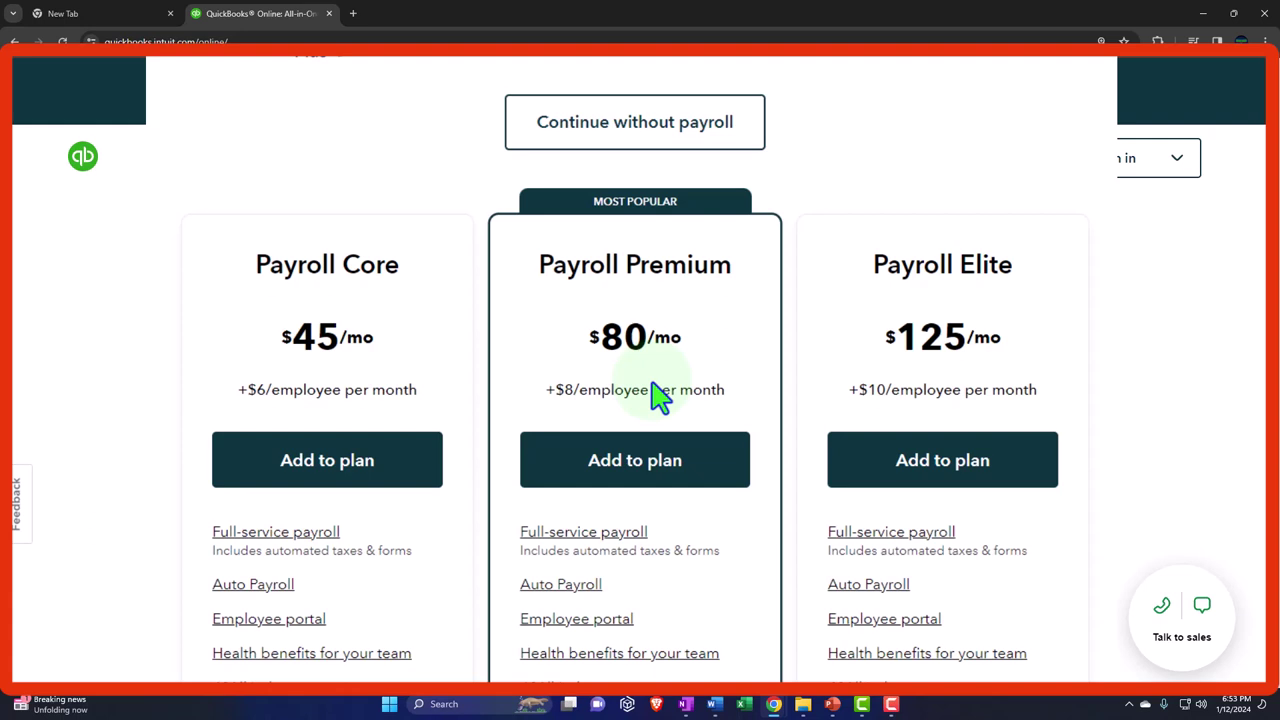
- Add Payroll Premium to the QuickBooks Plus plan and review the plan summary at checkout
{"action": "scroll", "coordinate": [657, 395], "scroll_direction": "down", "scroll_amount": 1}
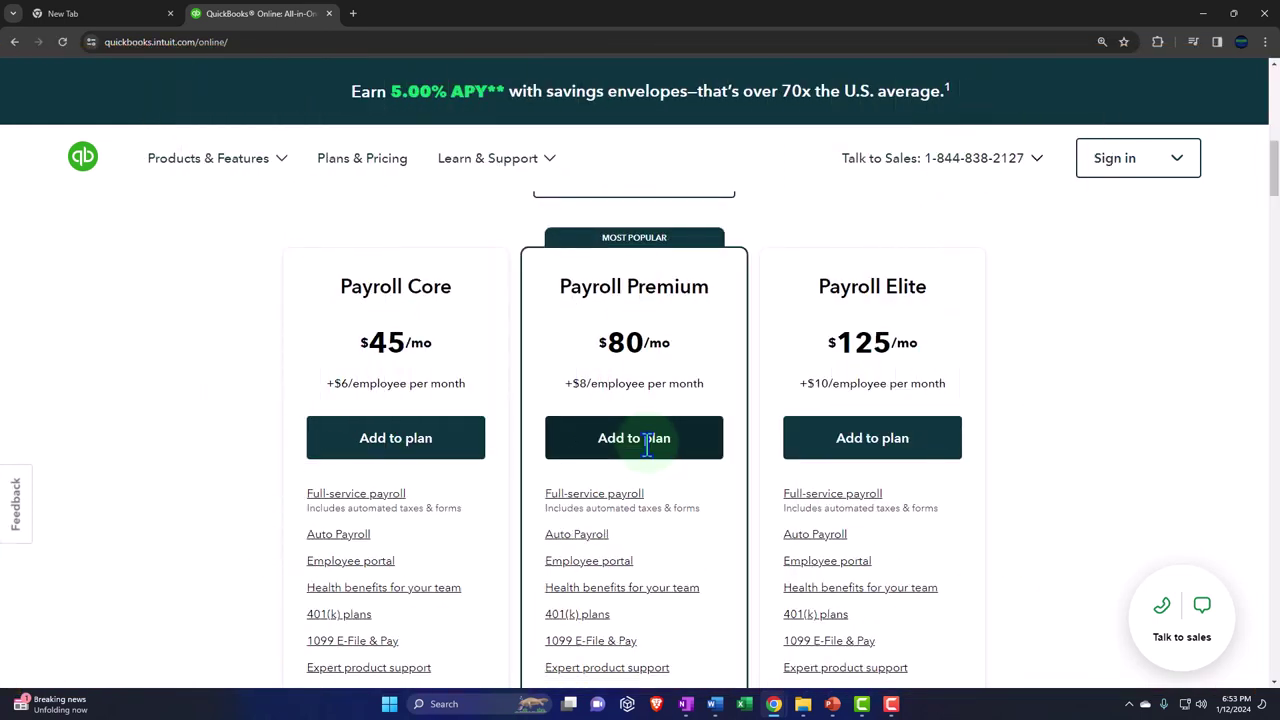
{"action": "left_click", "coordinate": [649, 452]}
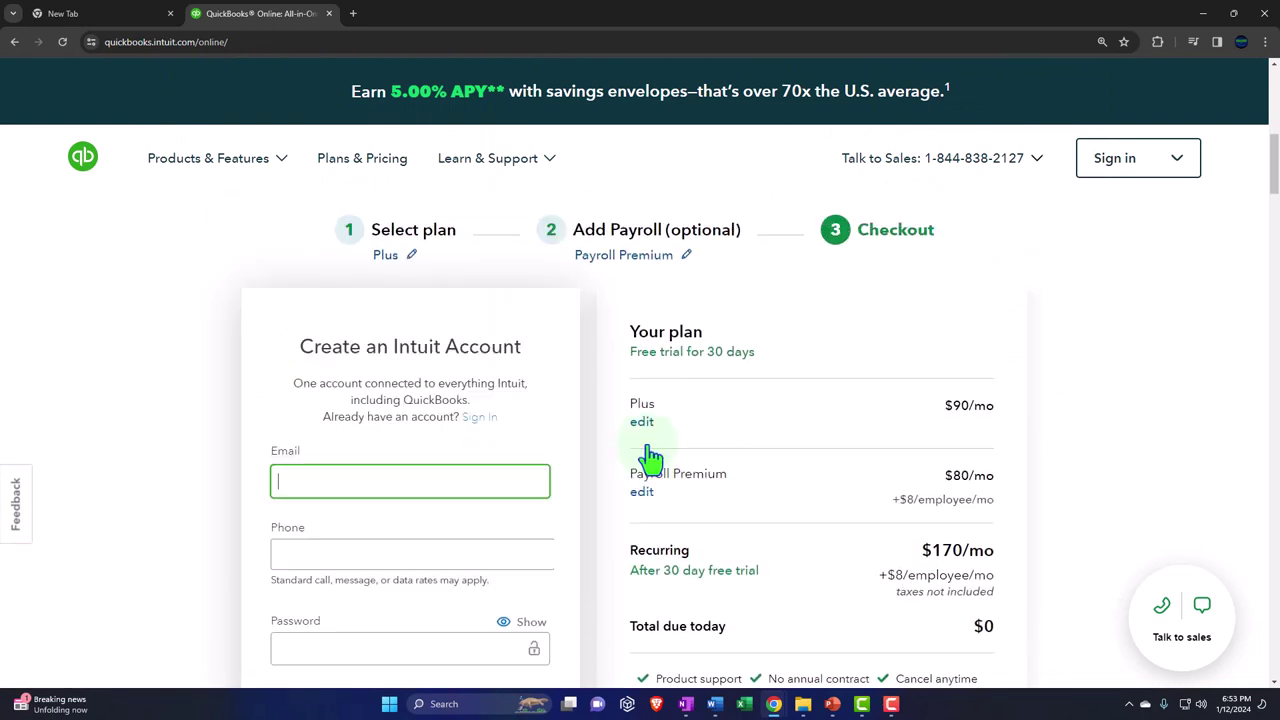
{"action": "scroll", "coordinate": [651, 455], "scroll_direction": "down", "scroll_amount": 1}
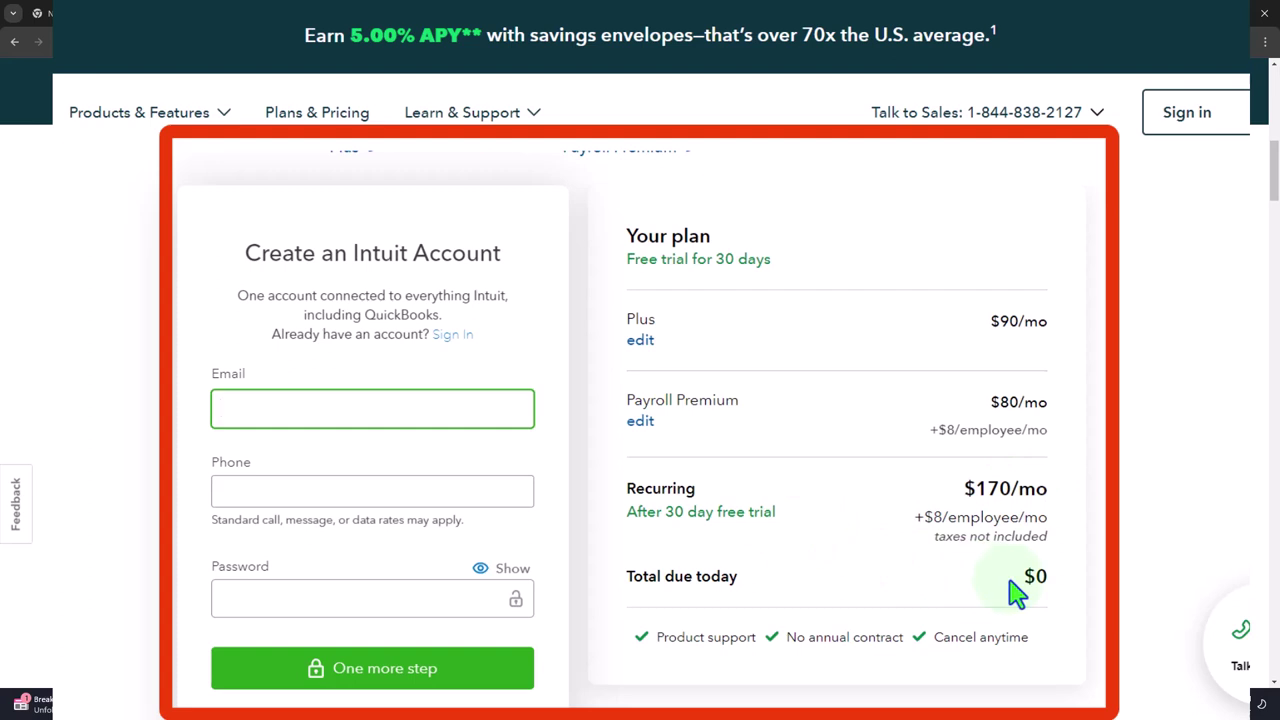
- Review the company address and the 30-day trial terms, and submit the subscription
{"action": "scroll", "coordinate": [1015, 593], "scroll_direction": "down", "scroll_amount": 1}
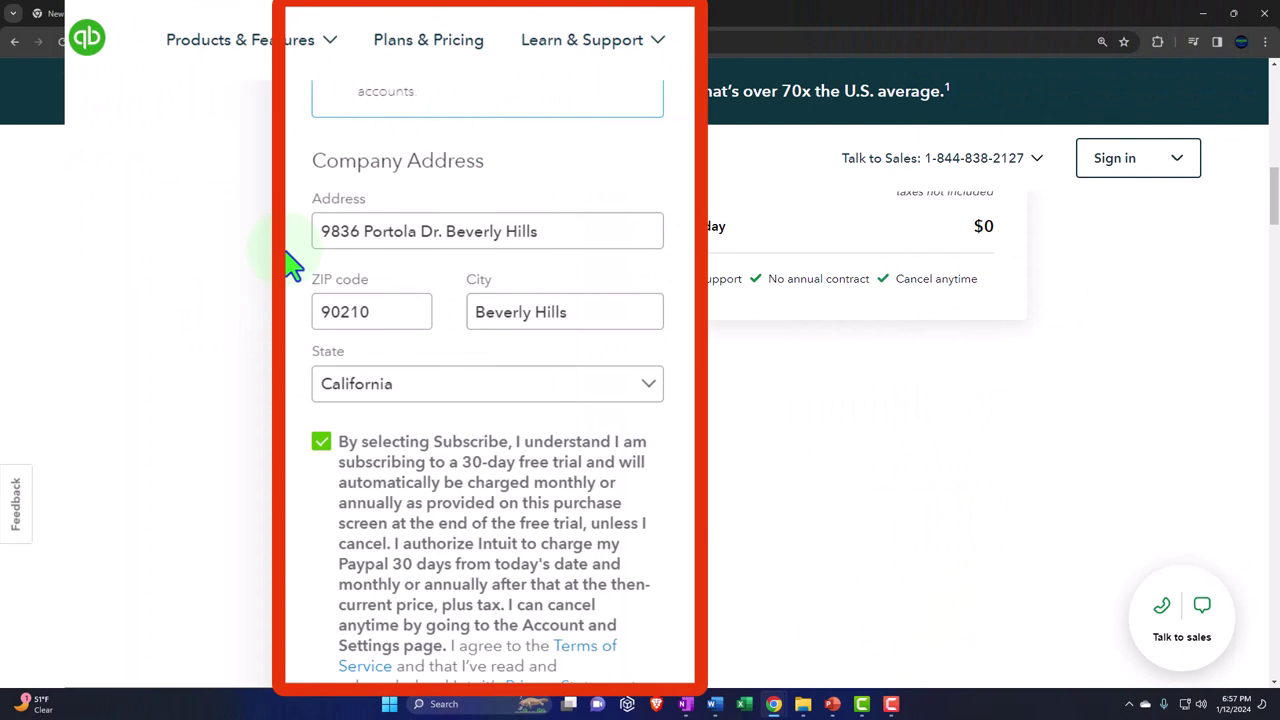
{"action": "scroll", "coordinate": [213, 307], "scroll_direction": "down", "scroll_amount": 3}
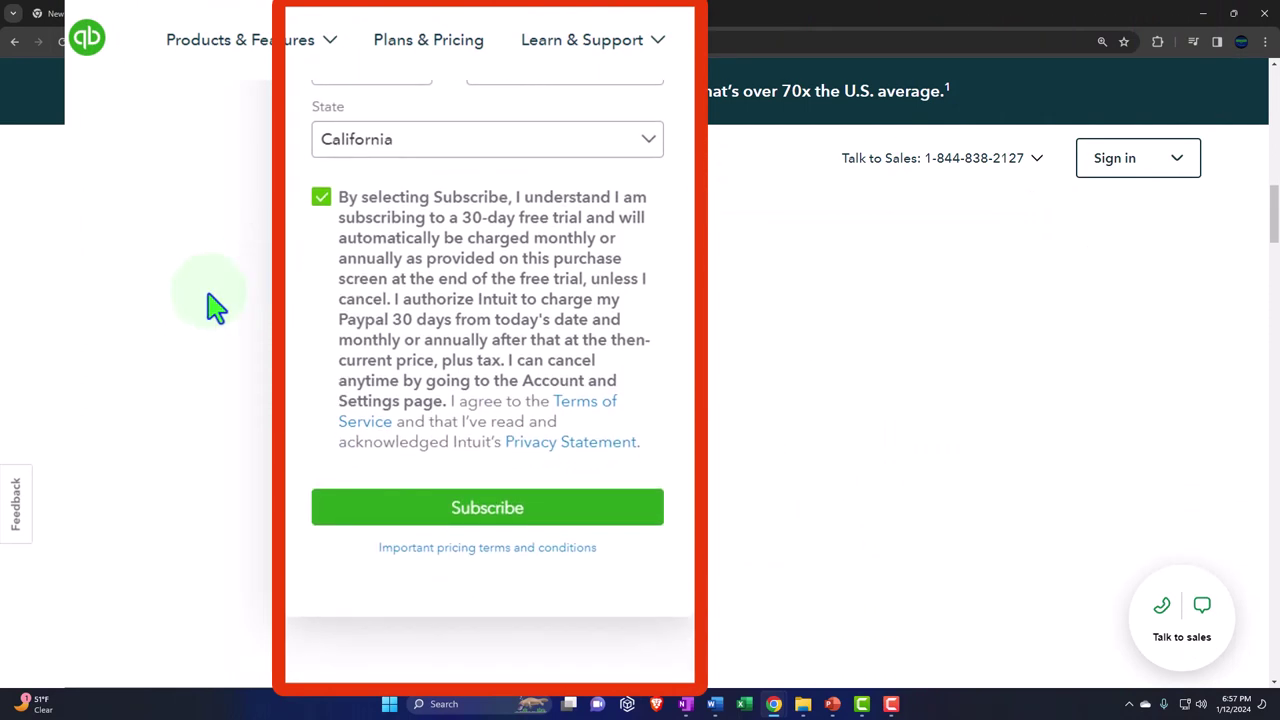
{"action": "left_click", "coordinate": [316, 552]}
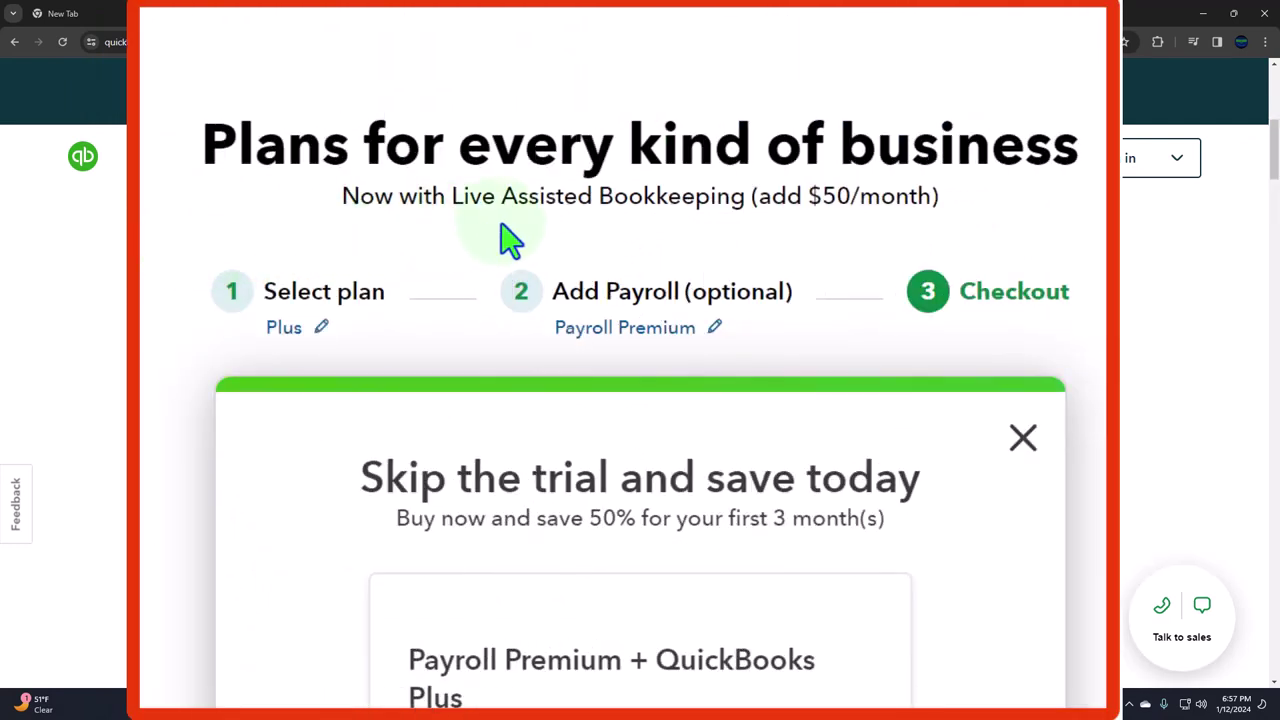
- Review the offer to skip the trial for Payroll Premium + QuickBooks Plus and continue with the trial instead
{"action": "scroll", "coordinate": [591, 237], "scroll_direction": "down", "scroll_amount": 1}
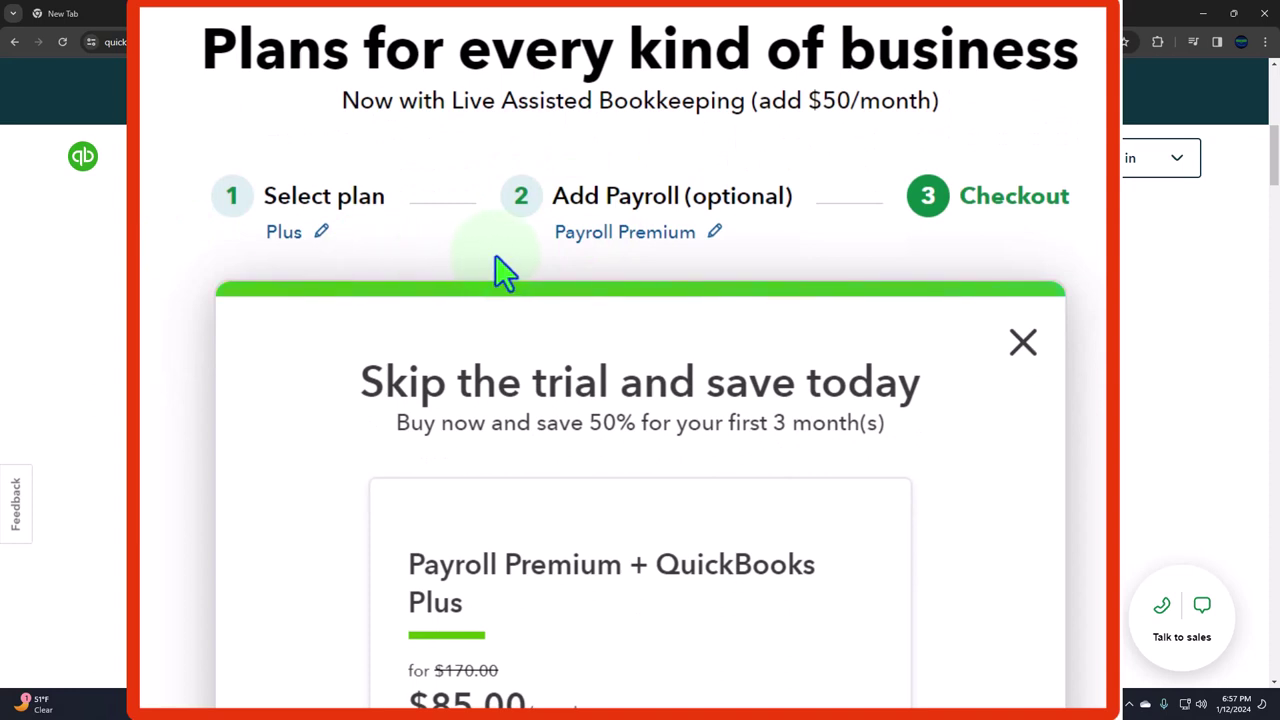
{"action": "scroll", "coordinate": [886, 260], "scroll_direction": "down", "scroll_amount": 2}
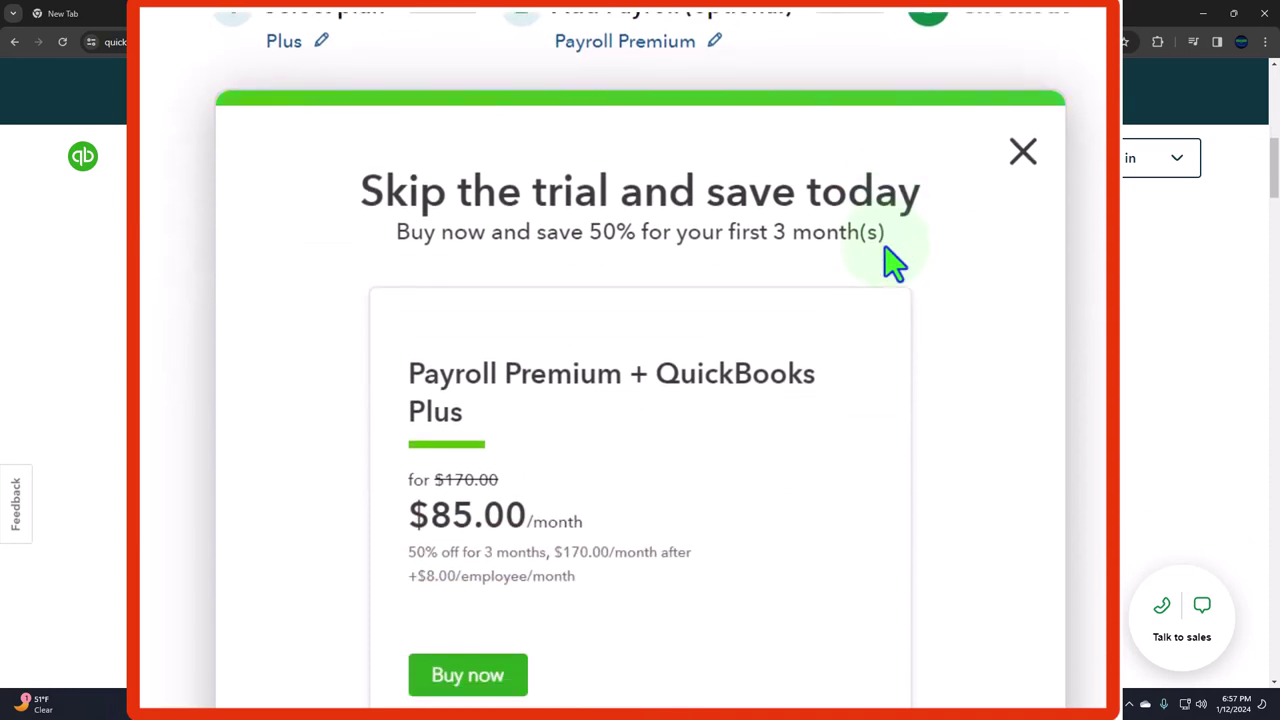
{"action": "scroll", "coordinate": [893, 262], "scroll_direction": "down", "scroll_amount": 1}
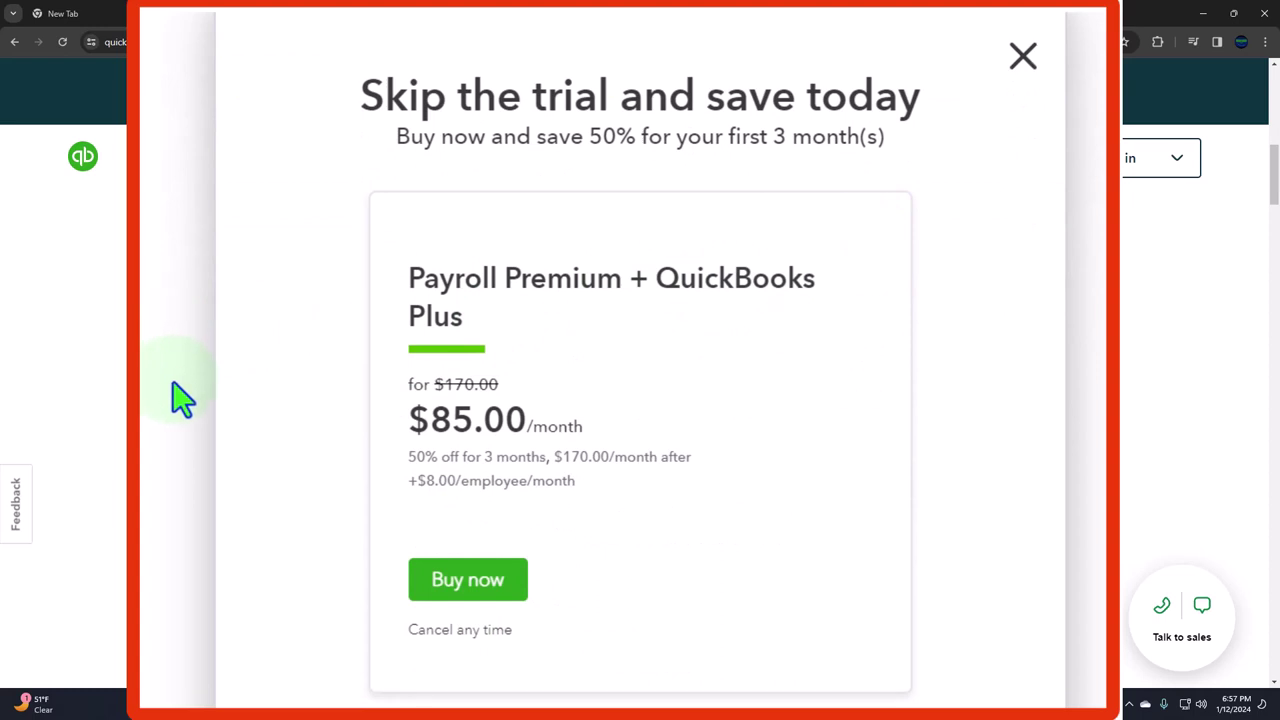
{"action": "scroll", "coordinate": [181, 398], "scroll_direction": "down", "scroll_amount": 1}
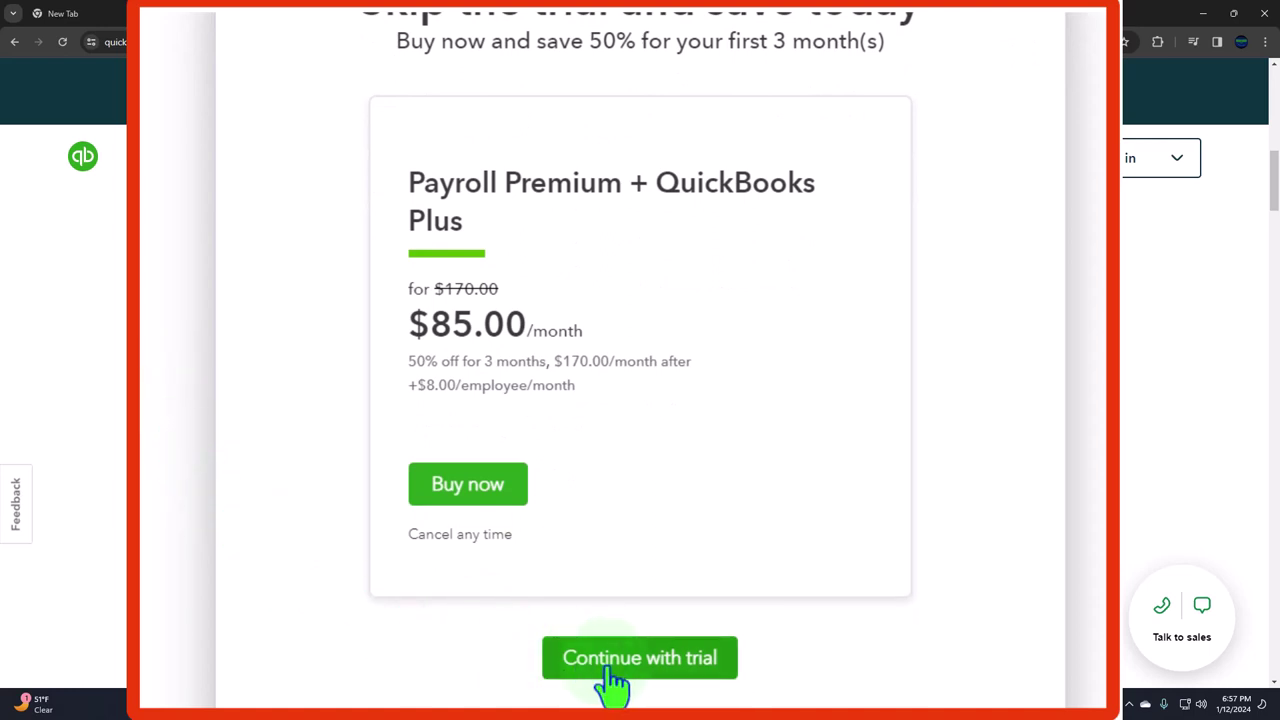
{"action": "scroll", "coordinate": [328, 588], "scroll_direction": "up", "scroll_amount": 1}
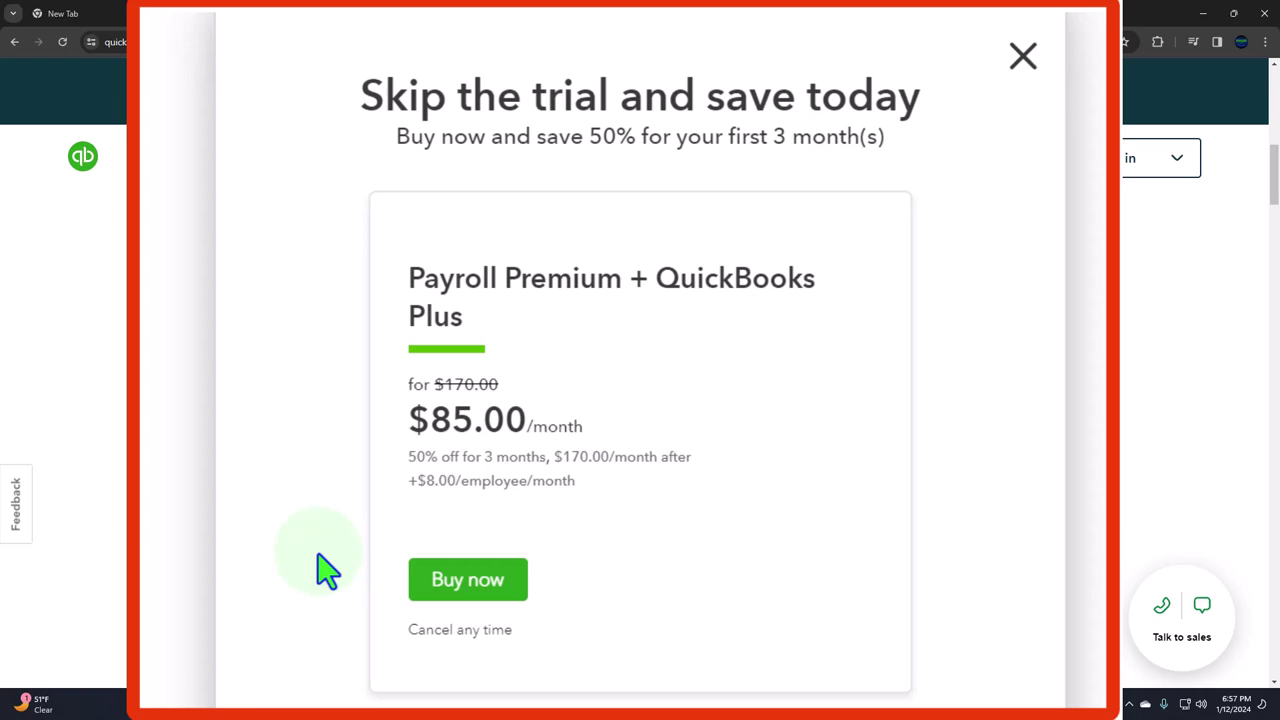
{"action": "scroll", "coordinate": [328, 570], "scroll_direction": "down", "scroll_amount": 2}
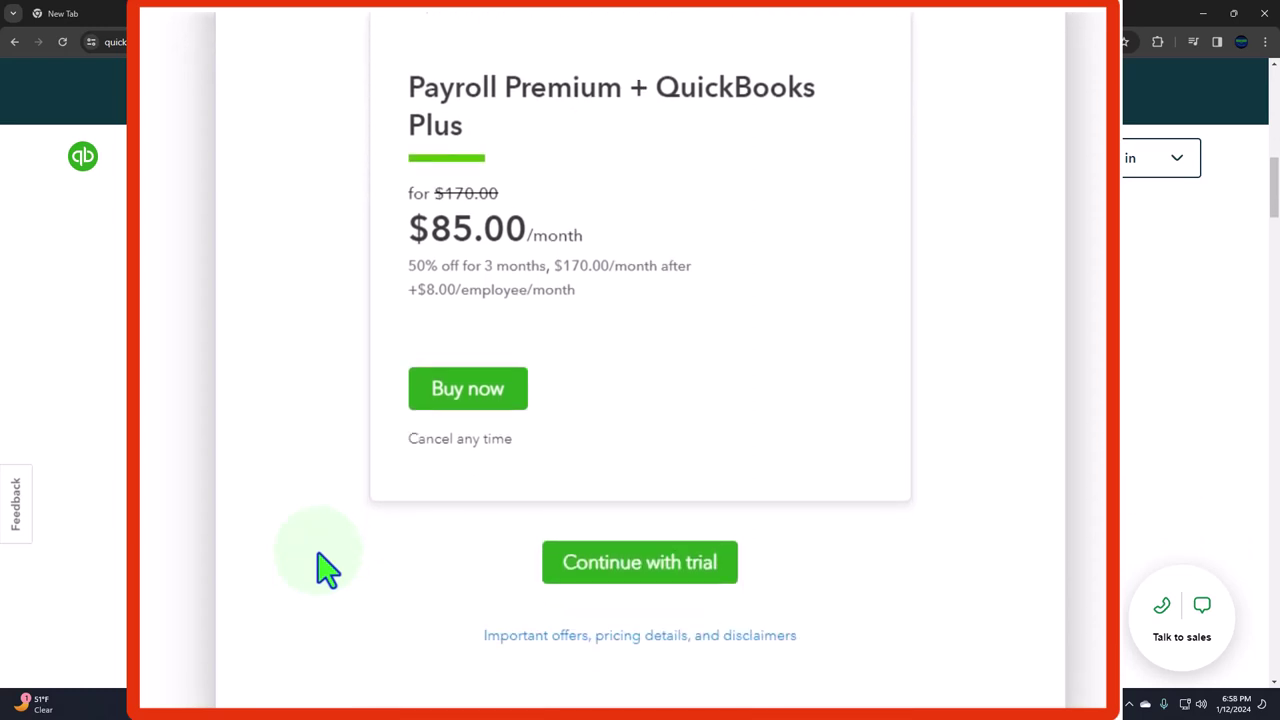
{"action": "left_click", "coordinate": [588, 578]}
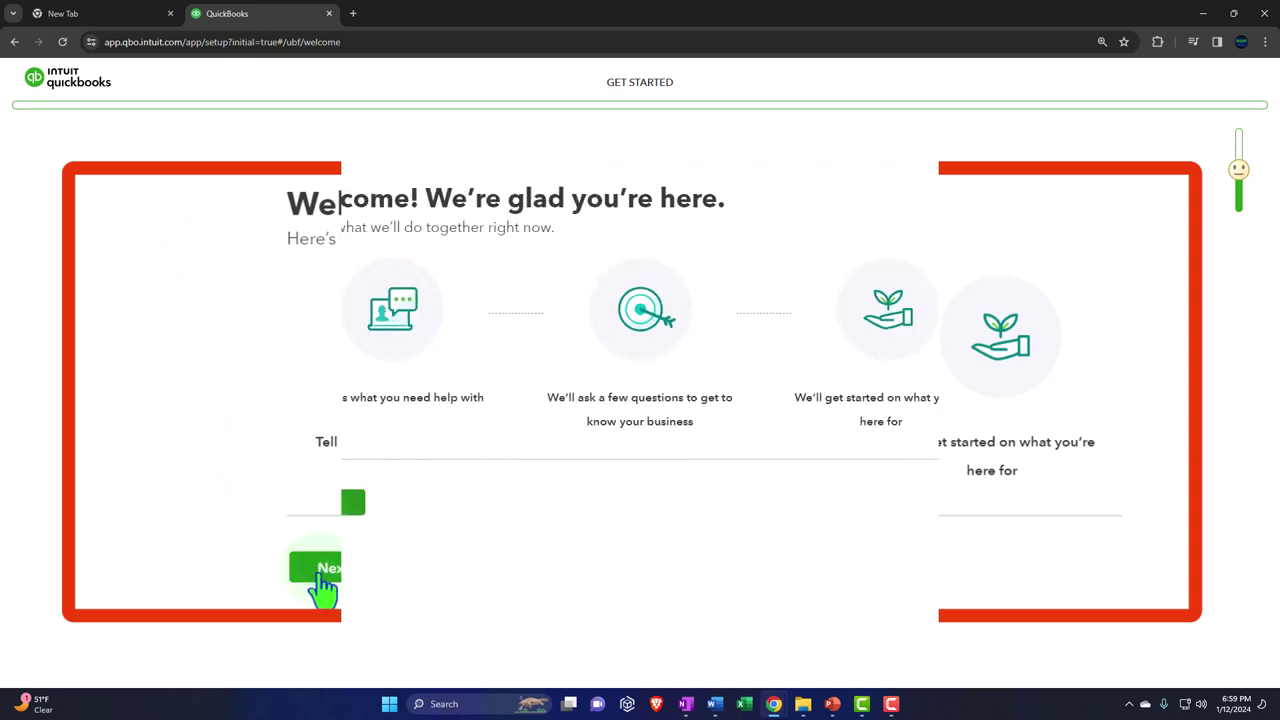
- Start the company setup and enter "Get Great Guitars 2024" as the legal business name, and continue
{"action": "left_click", "coordinate": [349, 515]}
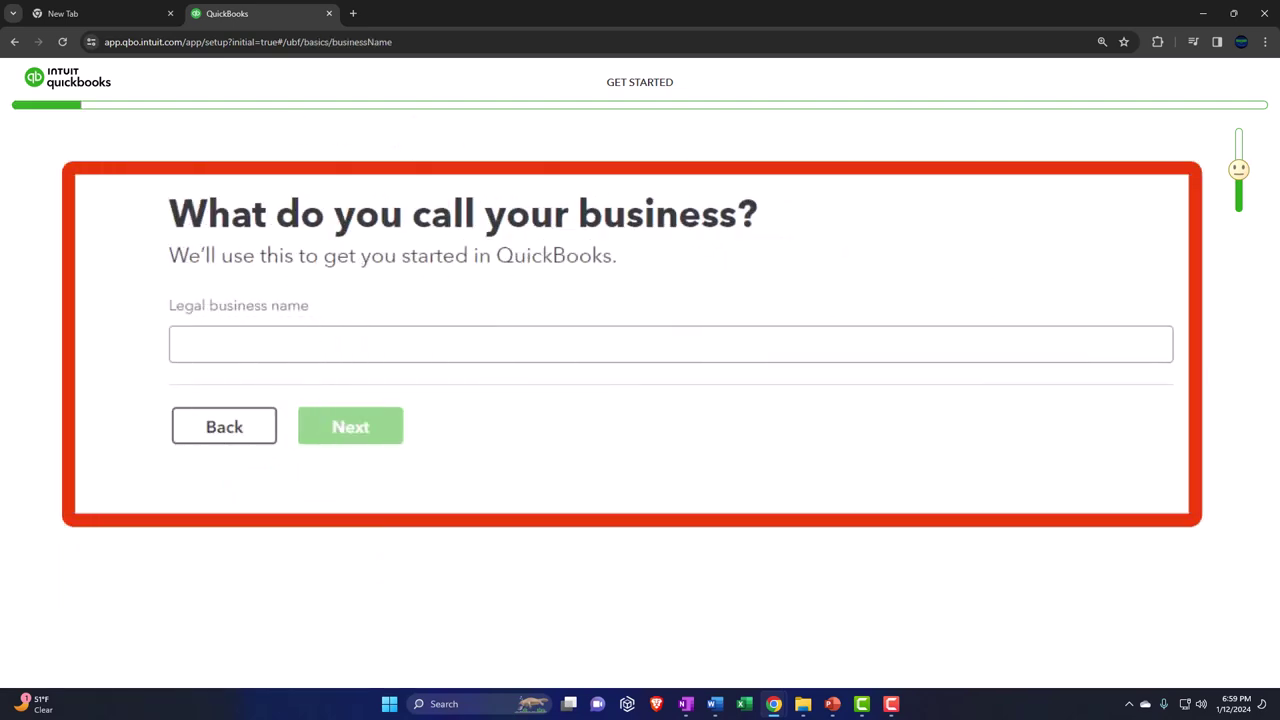
{"action": "left_click", "coordinate": [186, 350]}
{"action": "type", "text": "Get "}
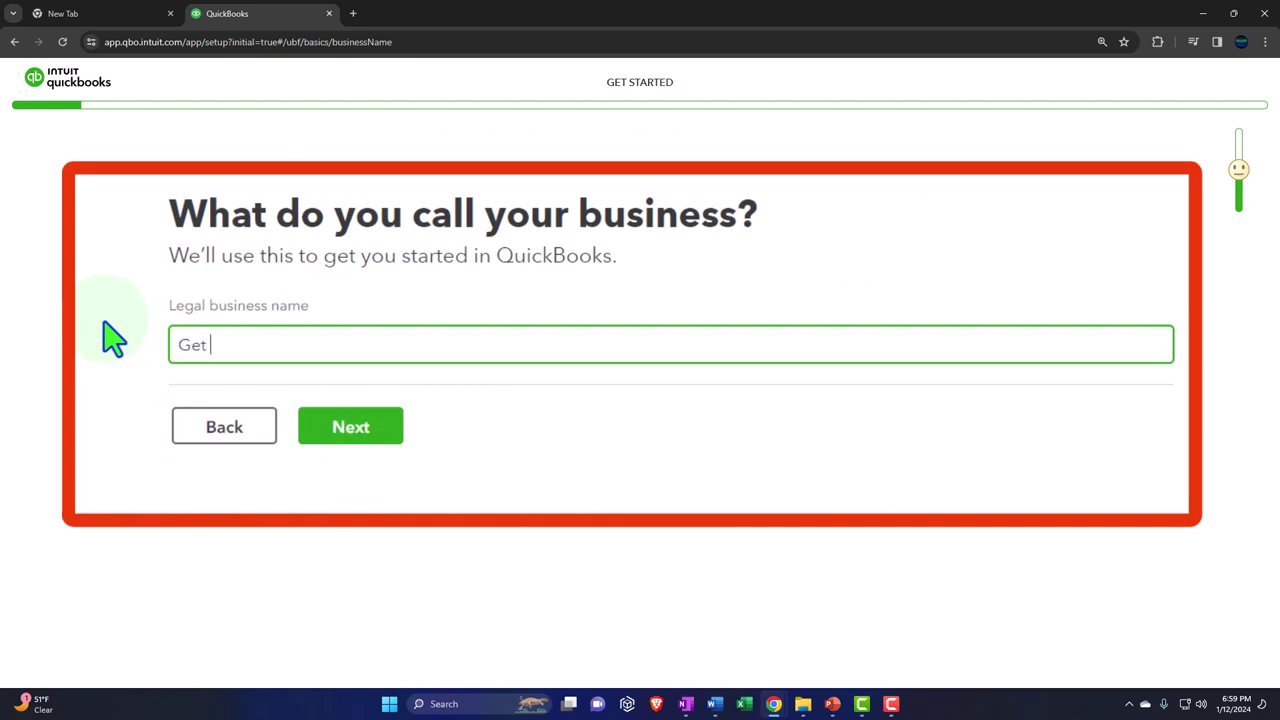
{"action": "type", "text": "Great Guitars #1"}
{"action": "key", "text": "BackSpace"}
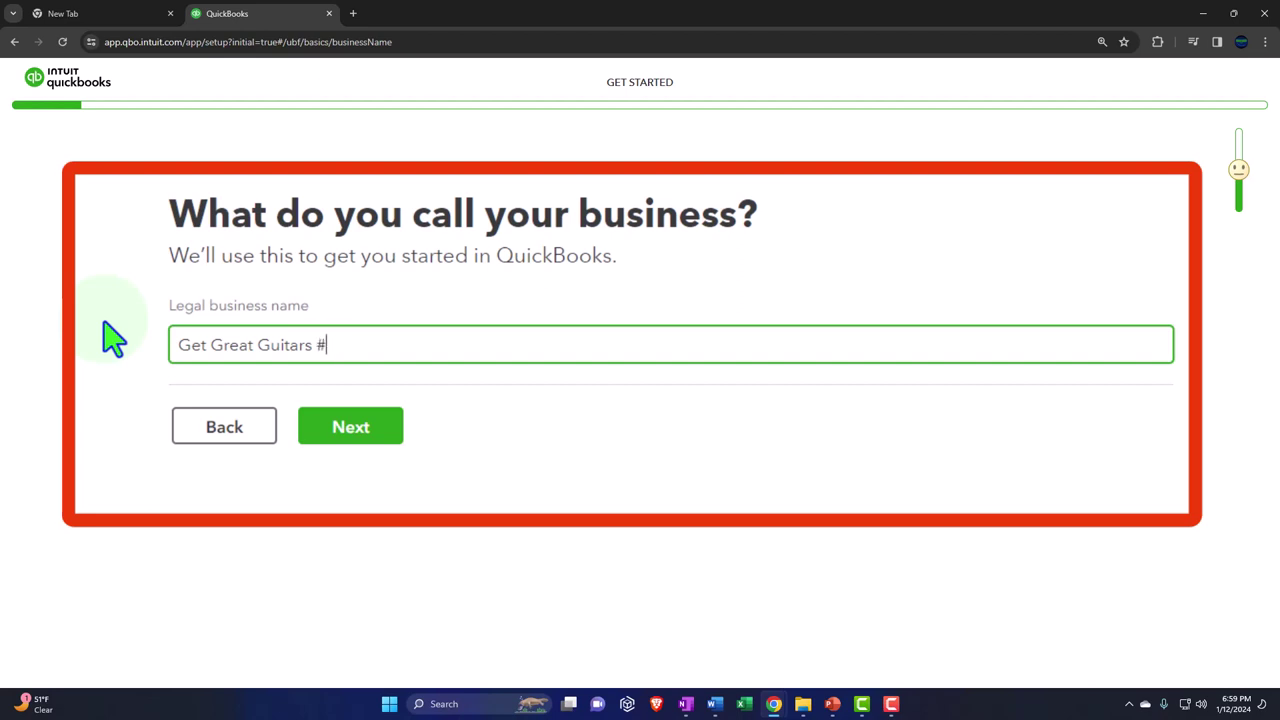
{"action": "key", "text": "BackSpace"}
{"action": "type", "text": "2024"}
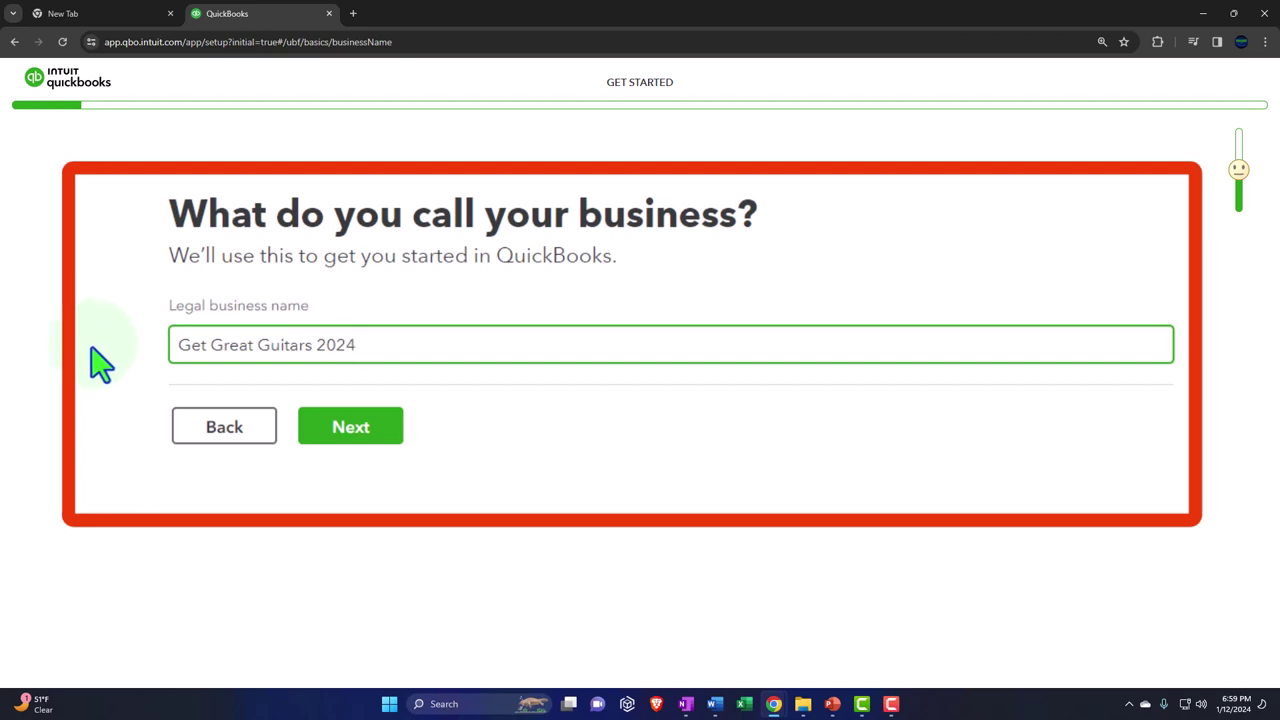
{"action": "left_click", "coordinate": [418, 348]}
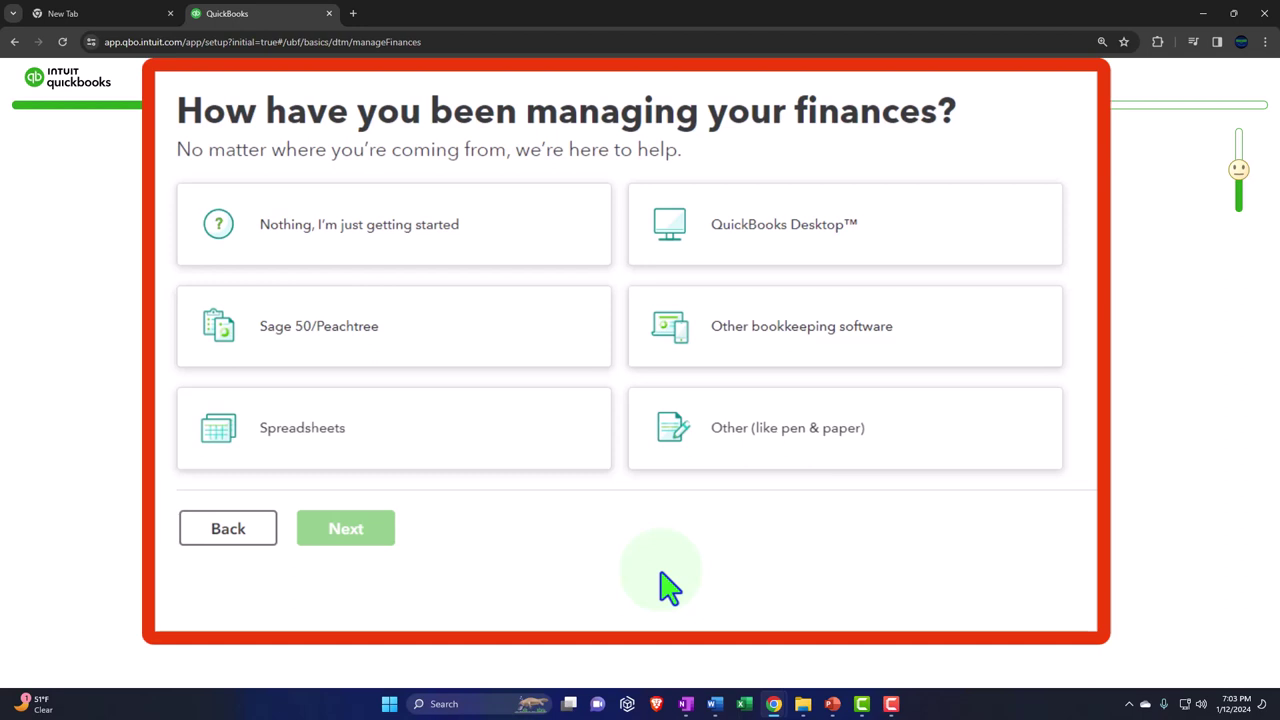
- Answer "Nothing, I'm just getting started" for how finances were managed and "Yes" for the business being the main source of income
{"action": "left_click", "coordinate": [381, 250]}
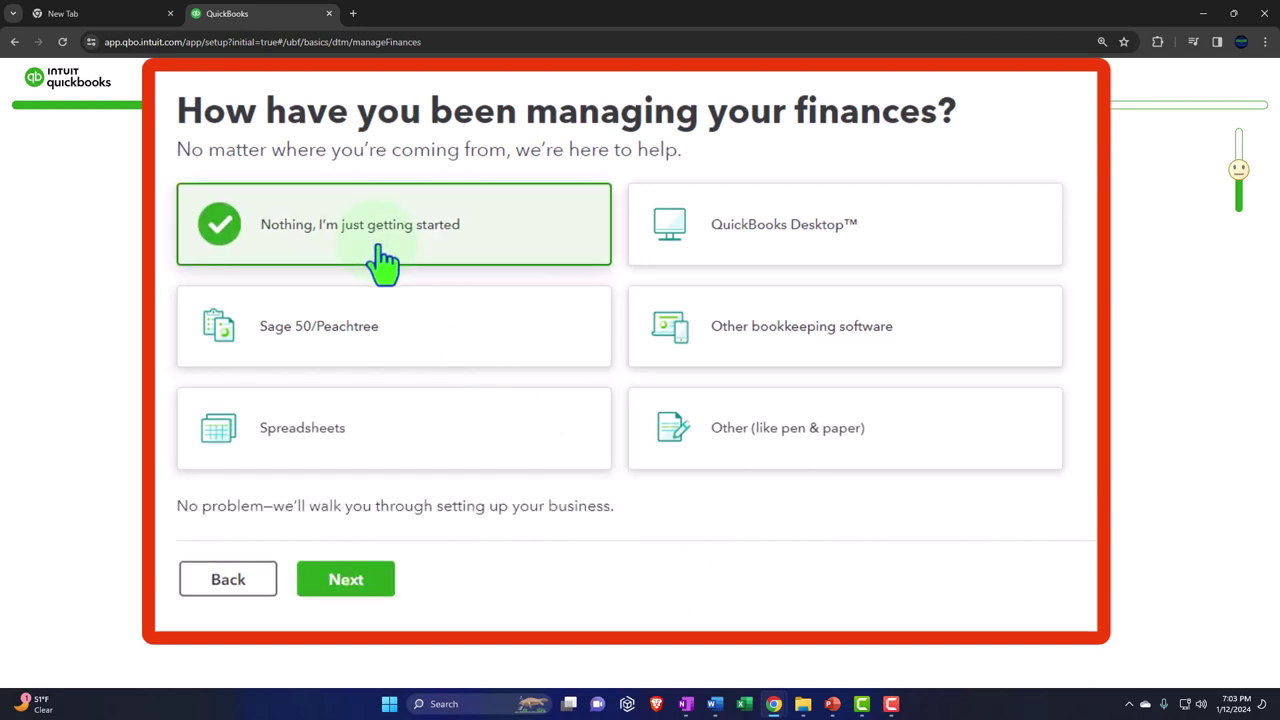
{"action": "left_click", "coordinate": [723, 252]}
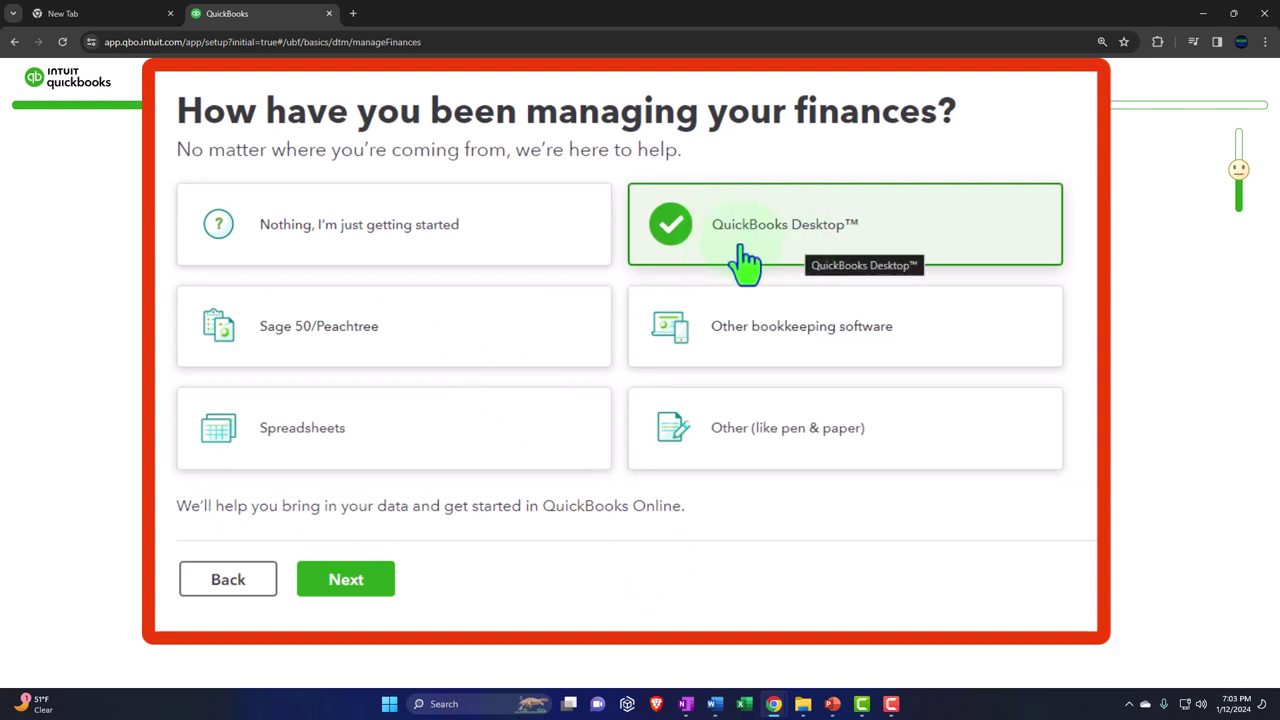
{"action": "left_click", "coordinate": [517, 255]}
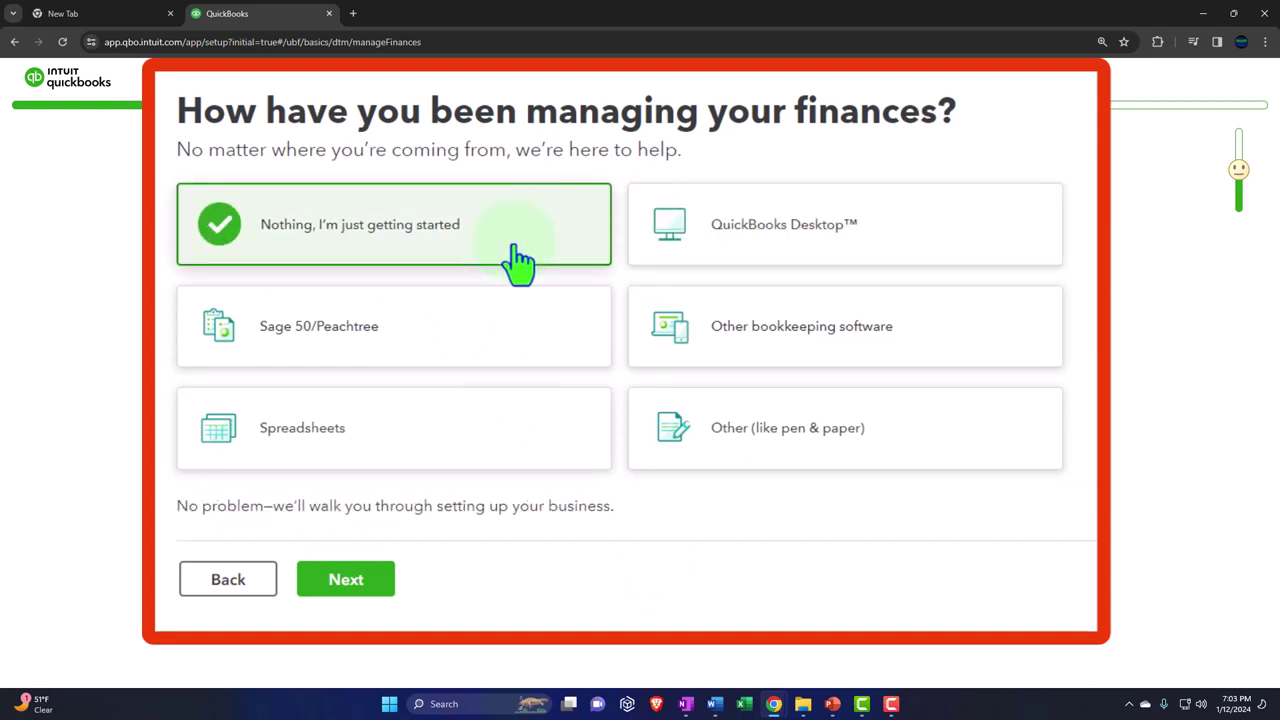
{"action": "left_click", "coordinate": [416, 550]}
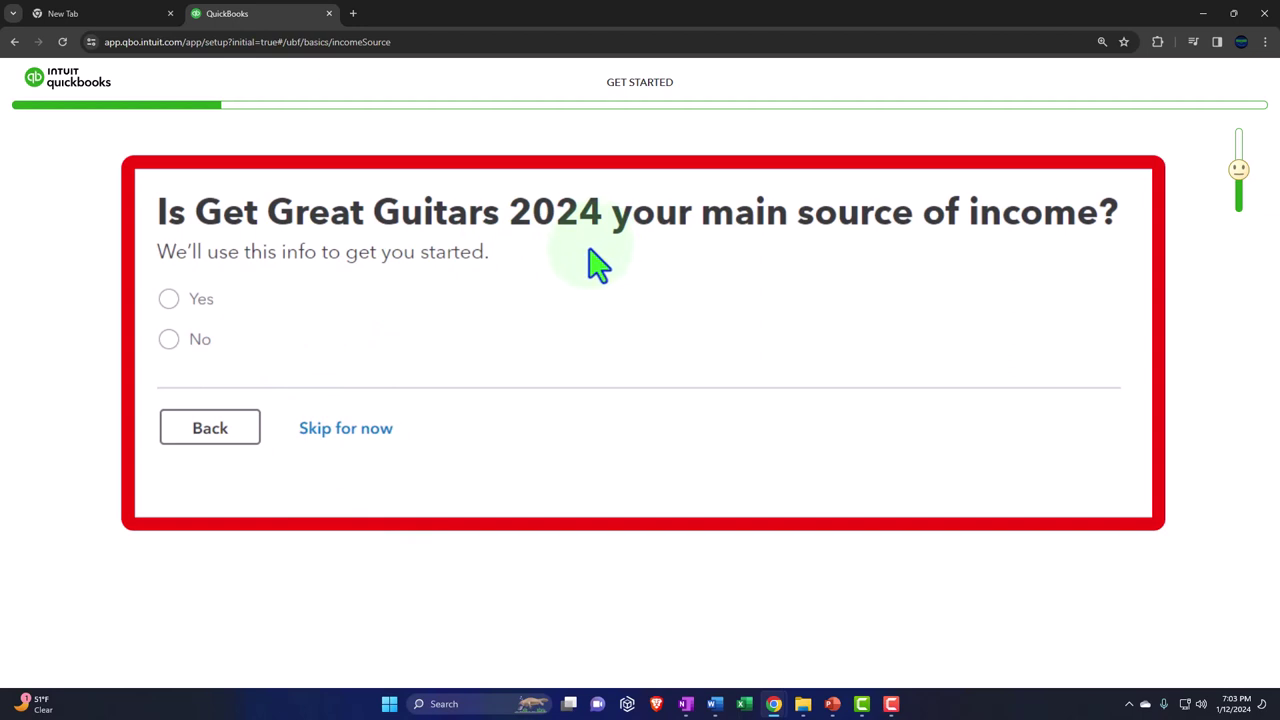
{"action": "left_click", "coordinate": [169, 300]}
{"action": "left_click", "coordinate": [434, 362]}
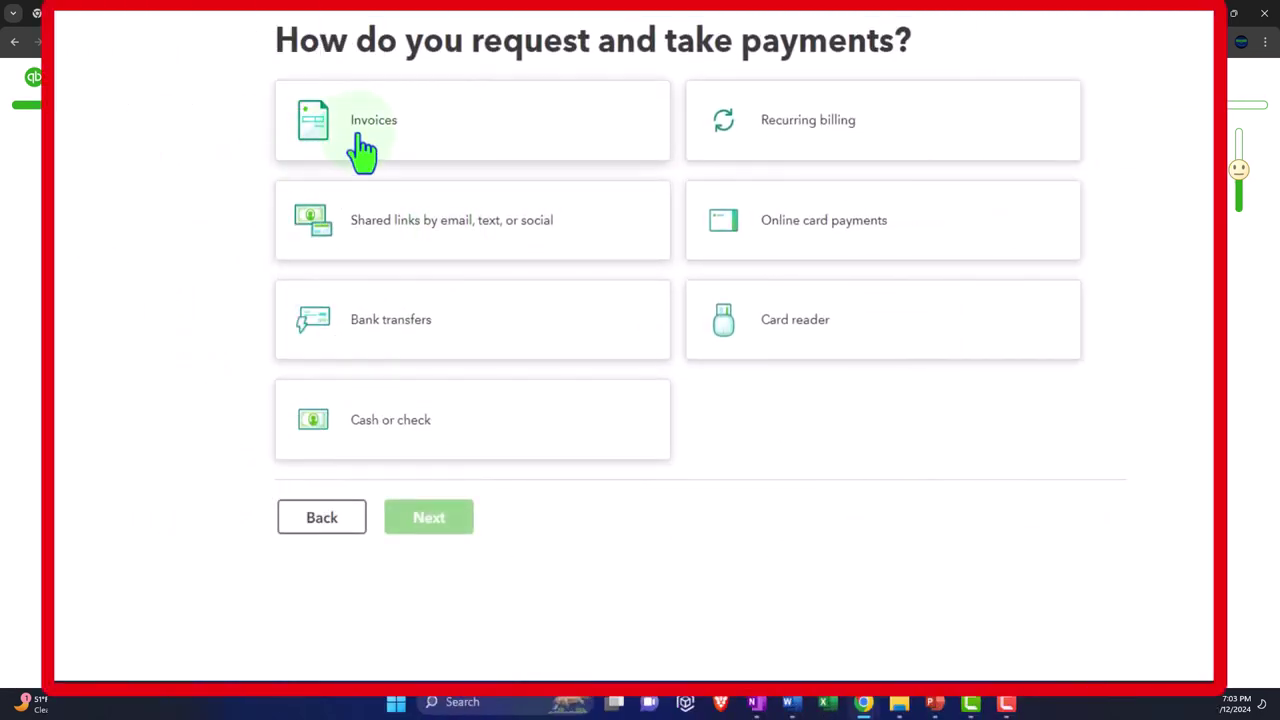
- Select invoices, shared links, bank transfers, cash or check, recurring billing and online card payments as payment methods, and continue
{"action": "left_click", "coordinate": [463, 140]}
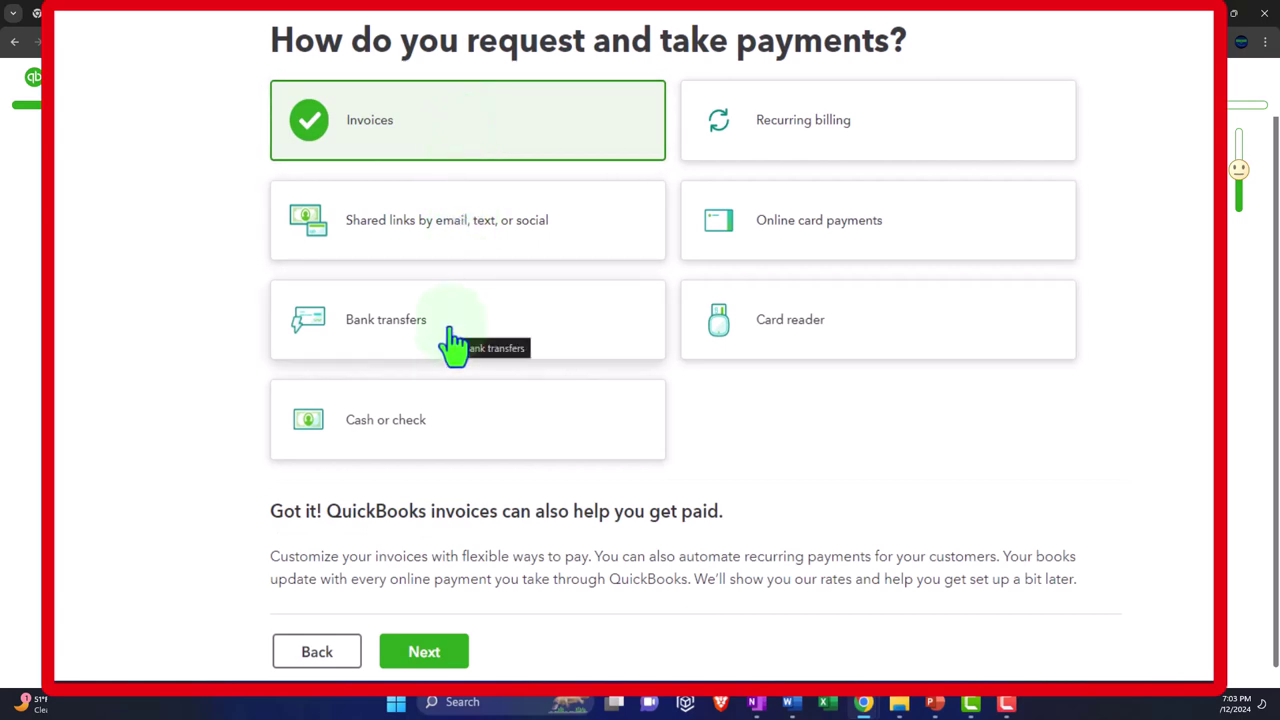
{"action": "left_click", "coordinate": [476, 245]}
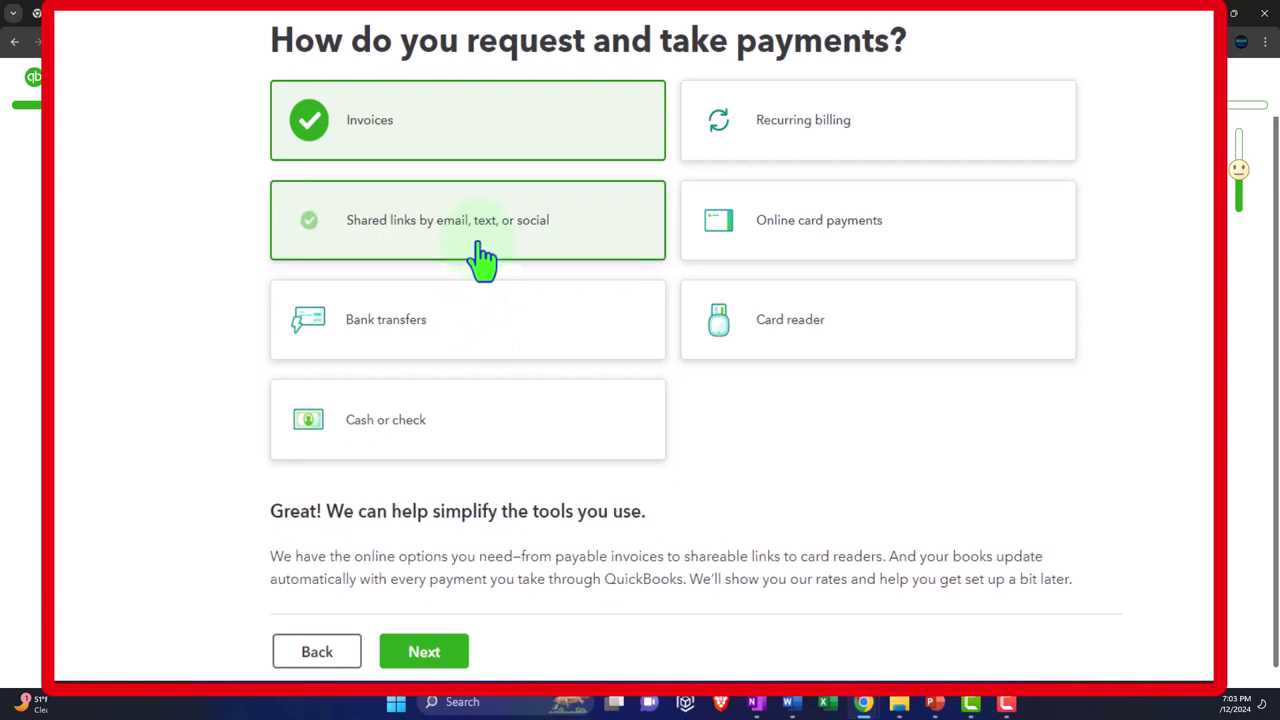
{"action": "left_click", "coordinate": [482, 338]}
{"action": "left_click", "coordinate": [487, 440]}
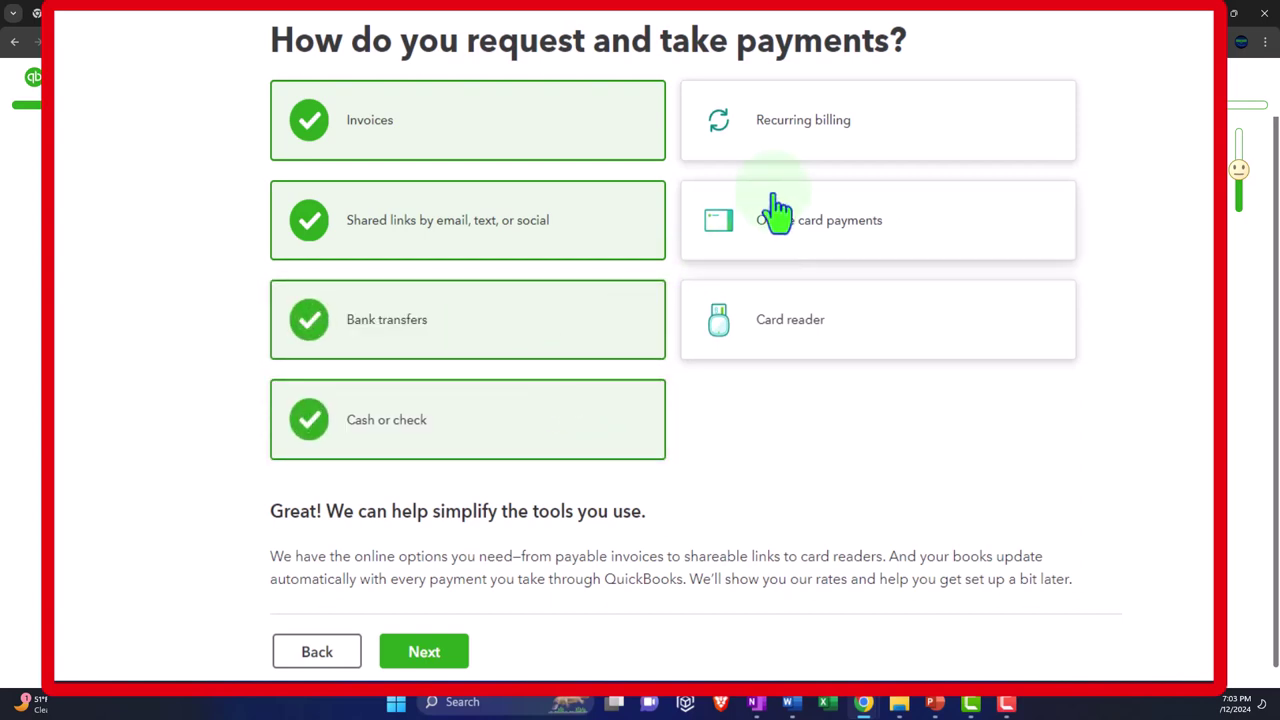
{"action": "left_click", "coordinate": [910, 149]}
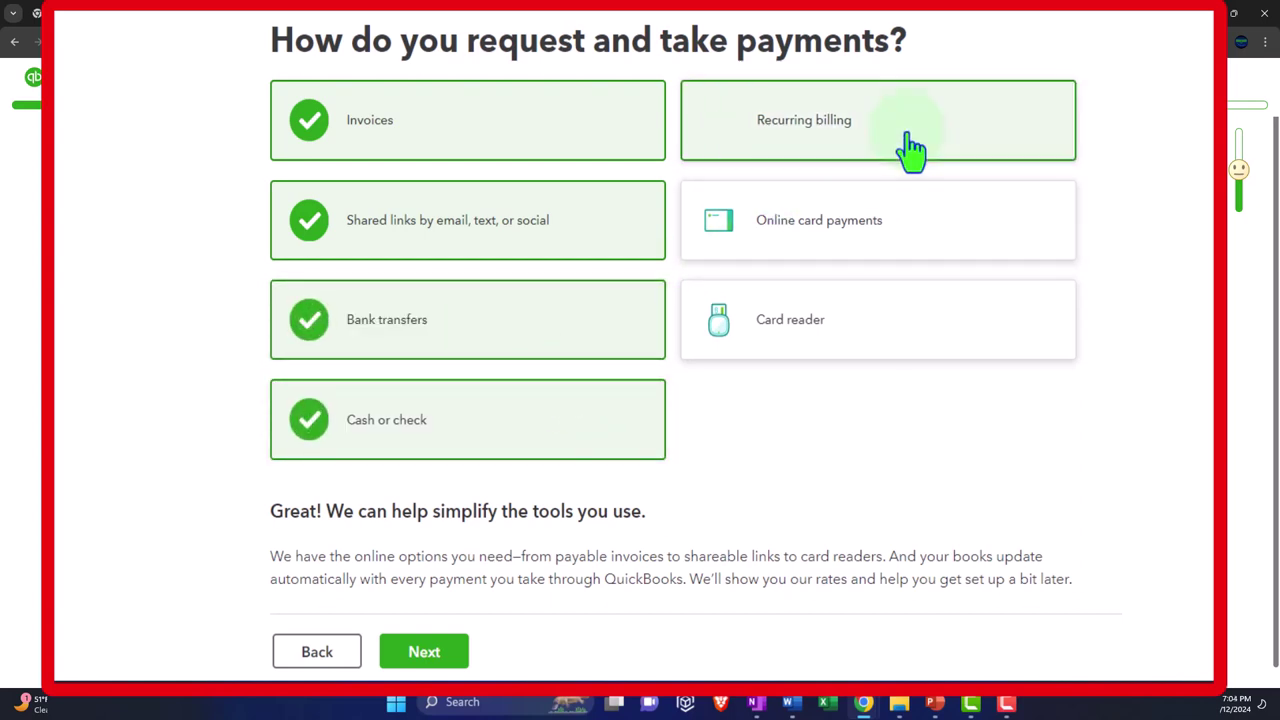
{"action": "left_click", "coordinate": [916, 255]}
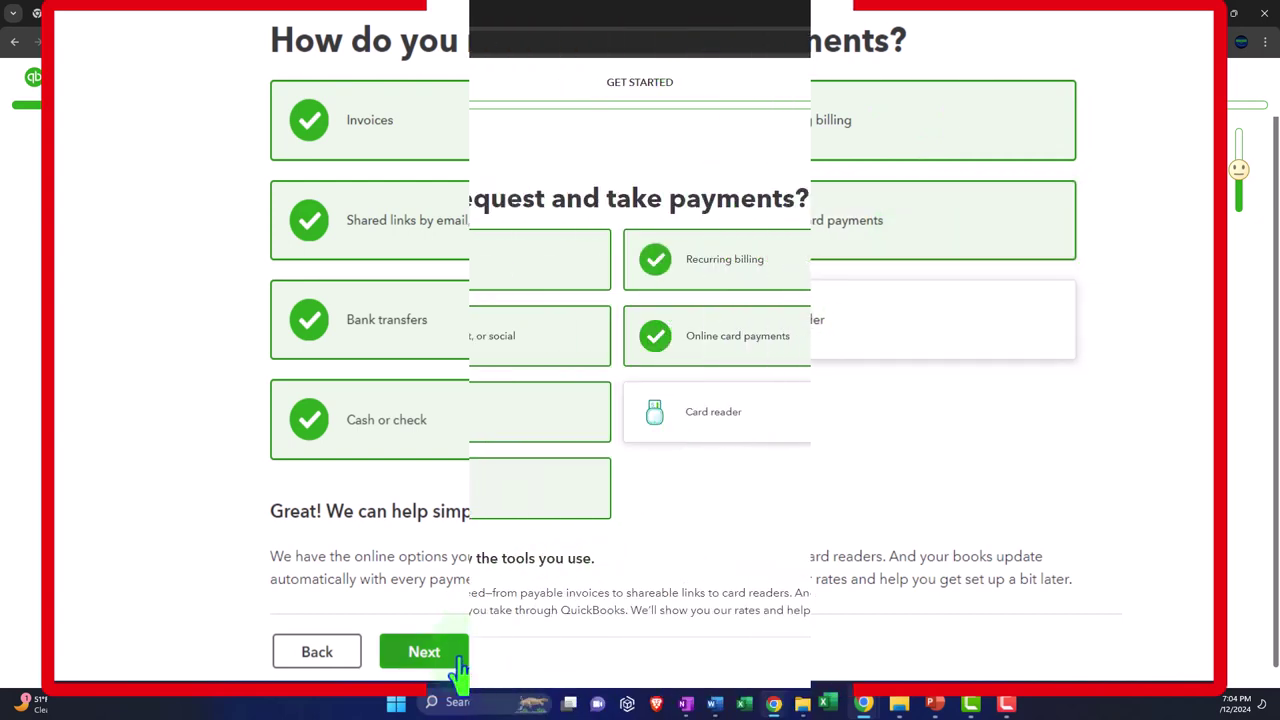
{"action": "left_click", "coordinate": [455, 660]}
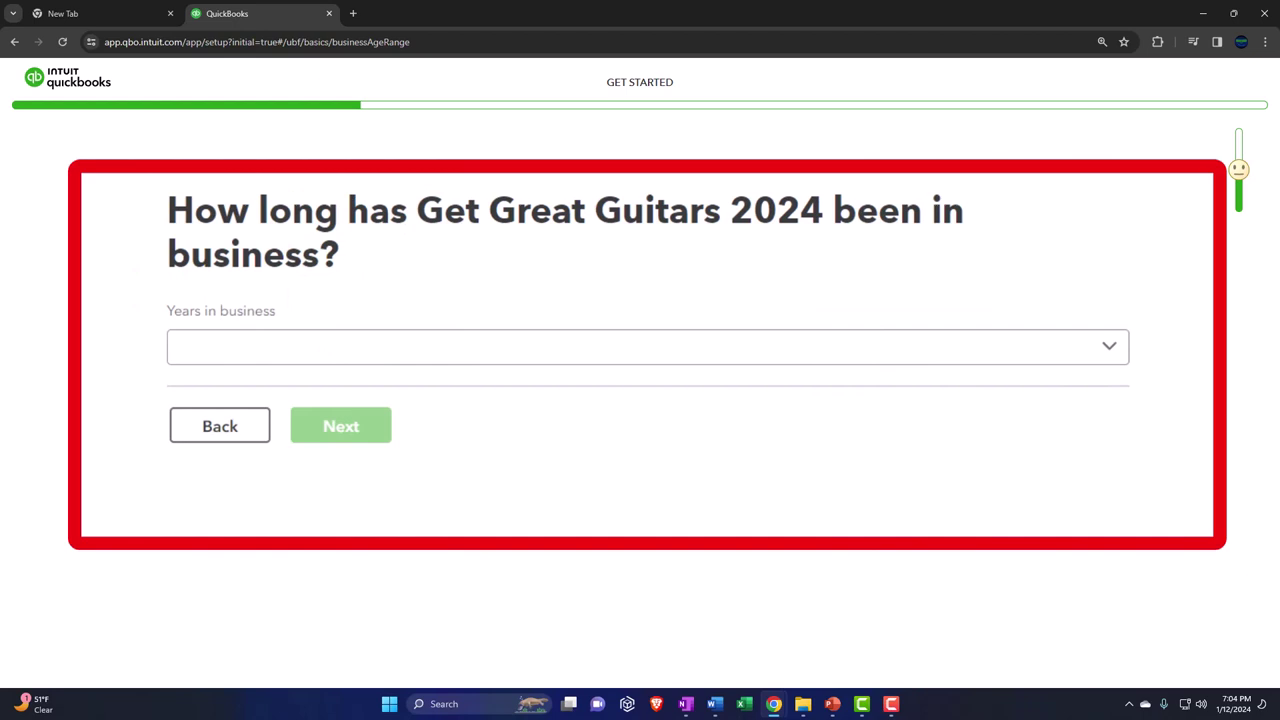
- Set the years in business to 1-2 years and continue to the business type question
{"action": "left_click", "coordinate": [192, 350]}
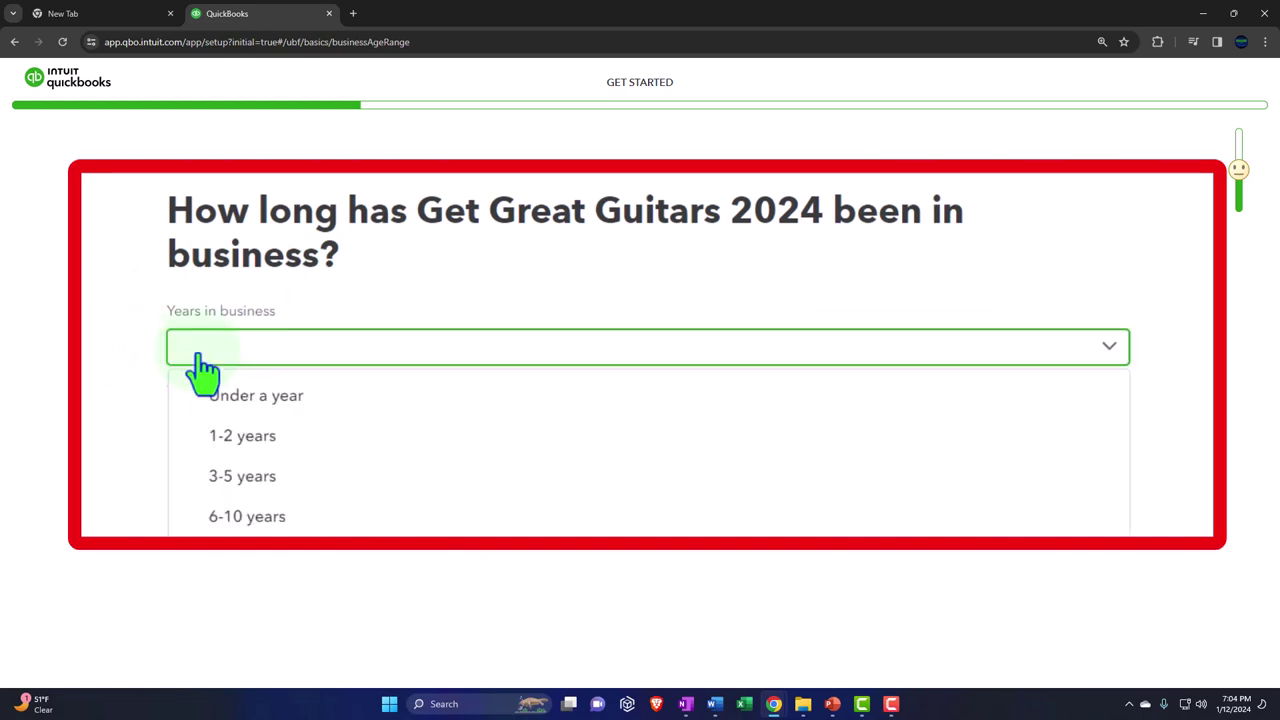
{"action": "left_click", "coordinate": [222, 440]}
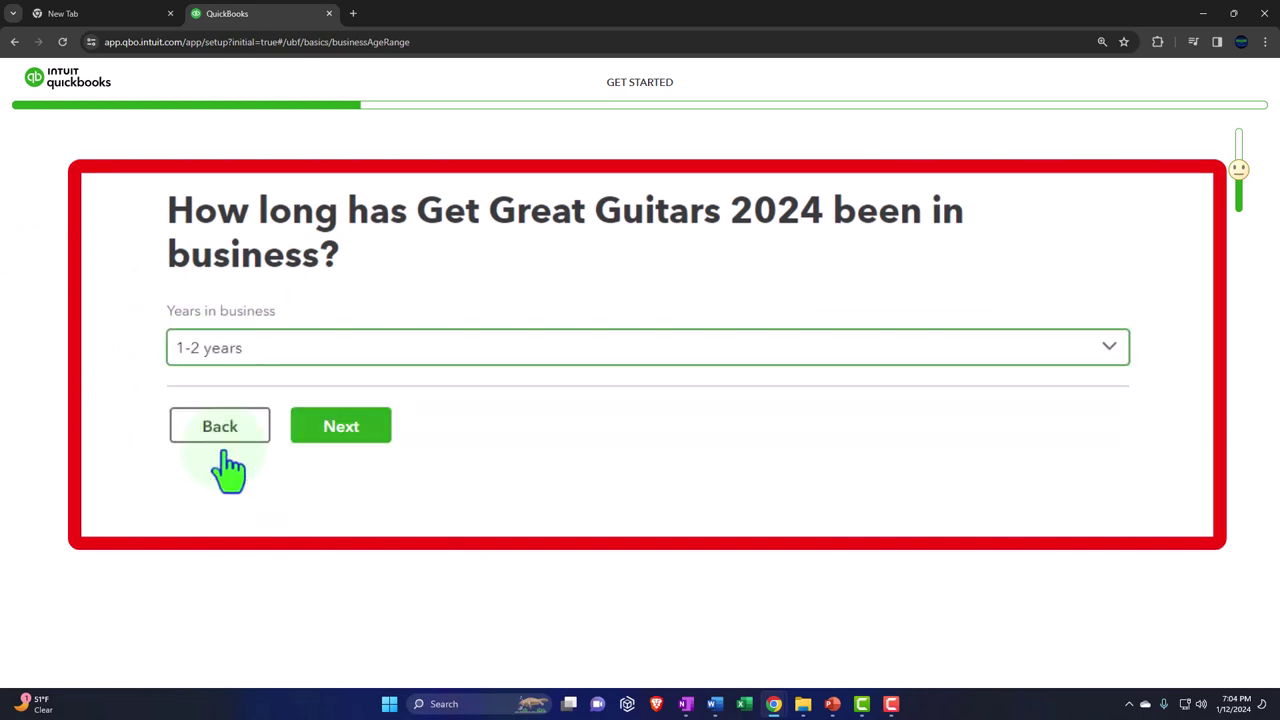
{"action": "left_click", "coordinate": [357, 442]}
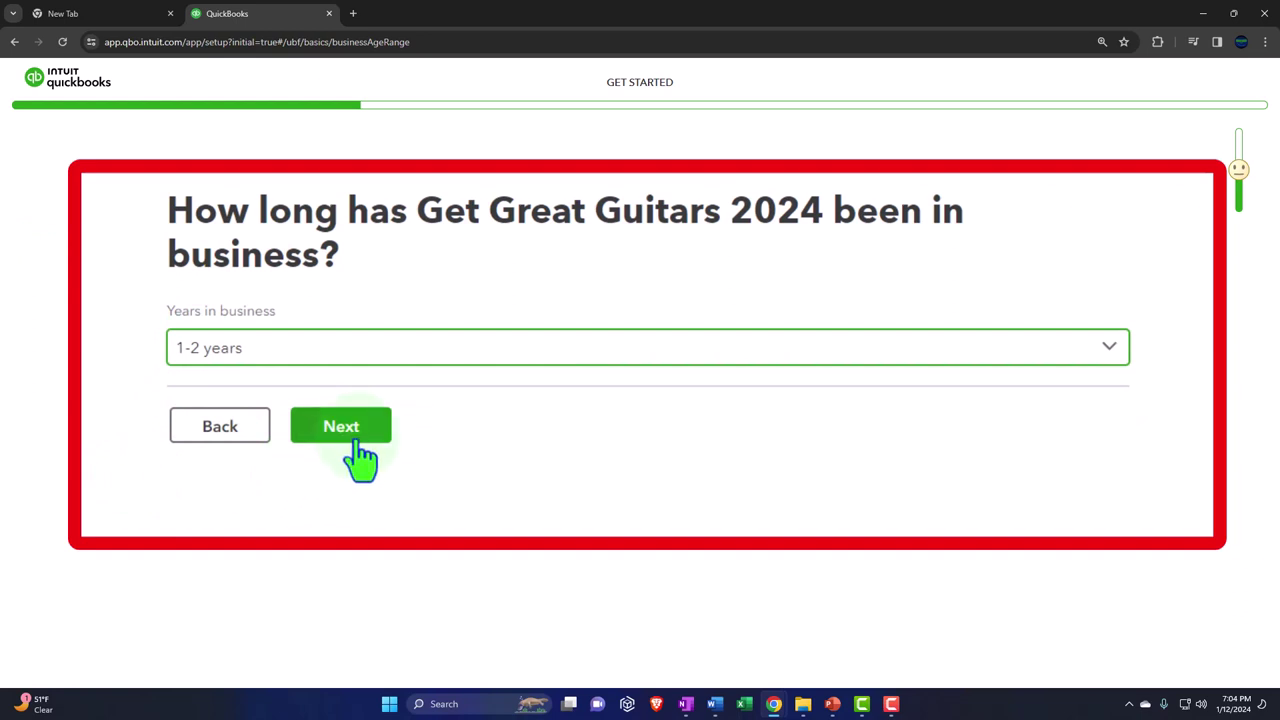
{"action": "left_click", "coordinate": [358, 452]}
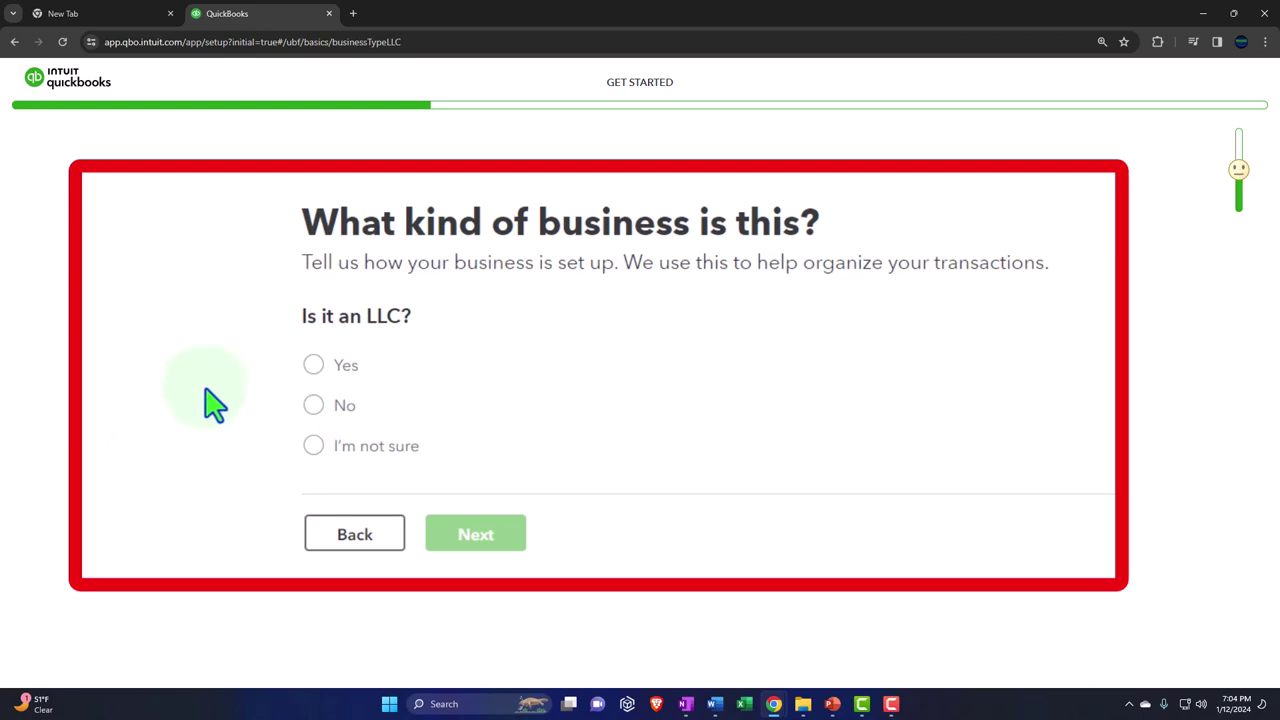
- Answer "No" to the business being an LLC, choose "Sole proprietor" as its tax setup, and continue
{"action": "left_click", "coordinate": [313, 405]}
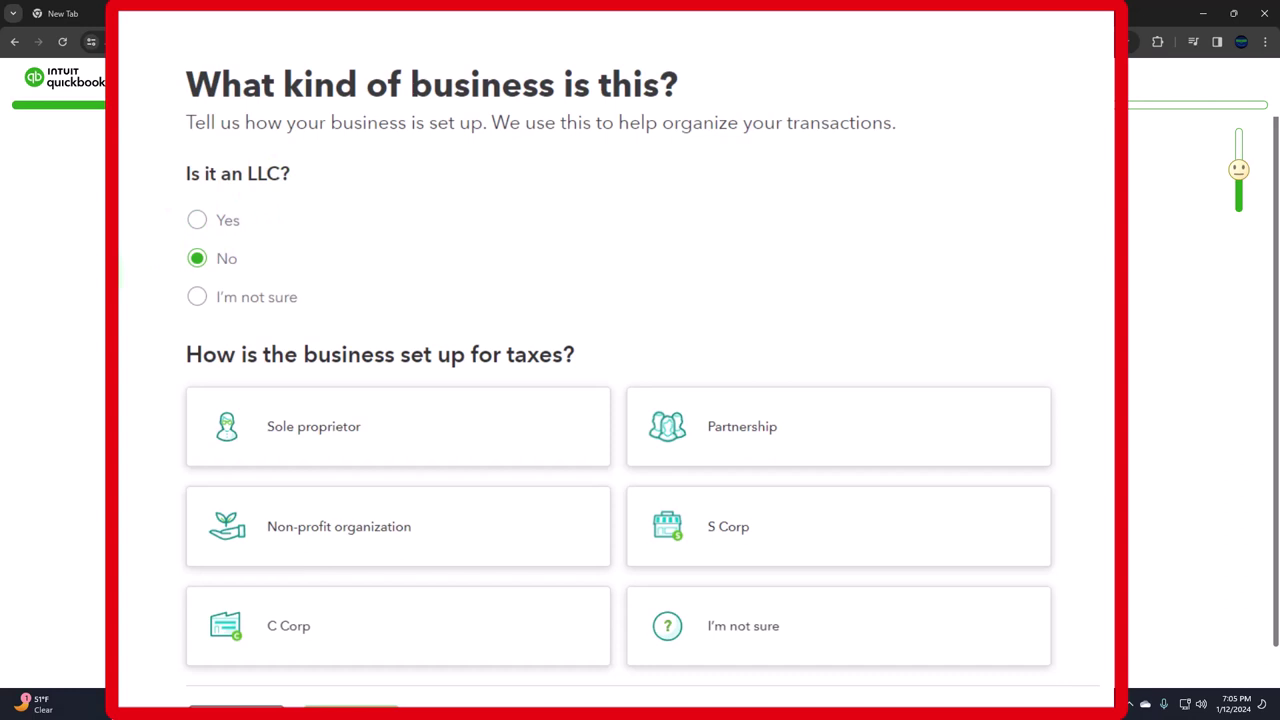
{"action": "scroll", "coordinate": [640, 400], "scroll_direction": "down", "scroll_amount": 1}
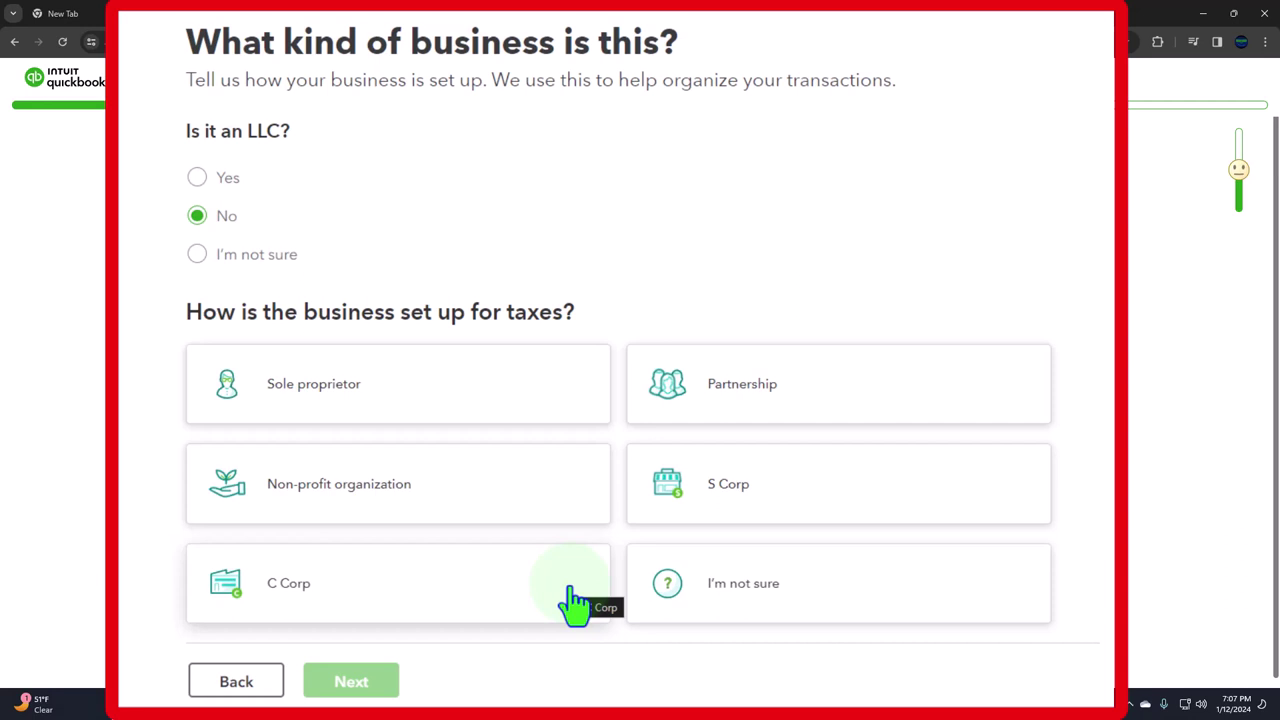
{"action": "left_click", "coordinate": [297, 407]}
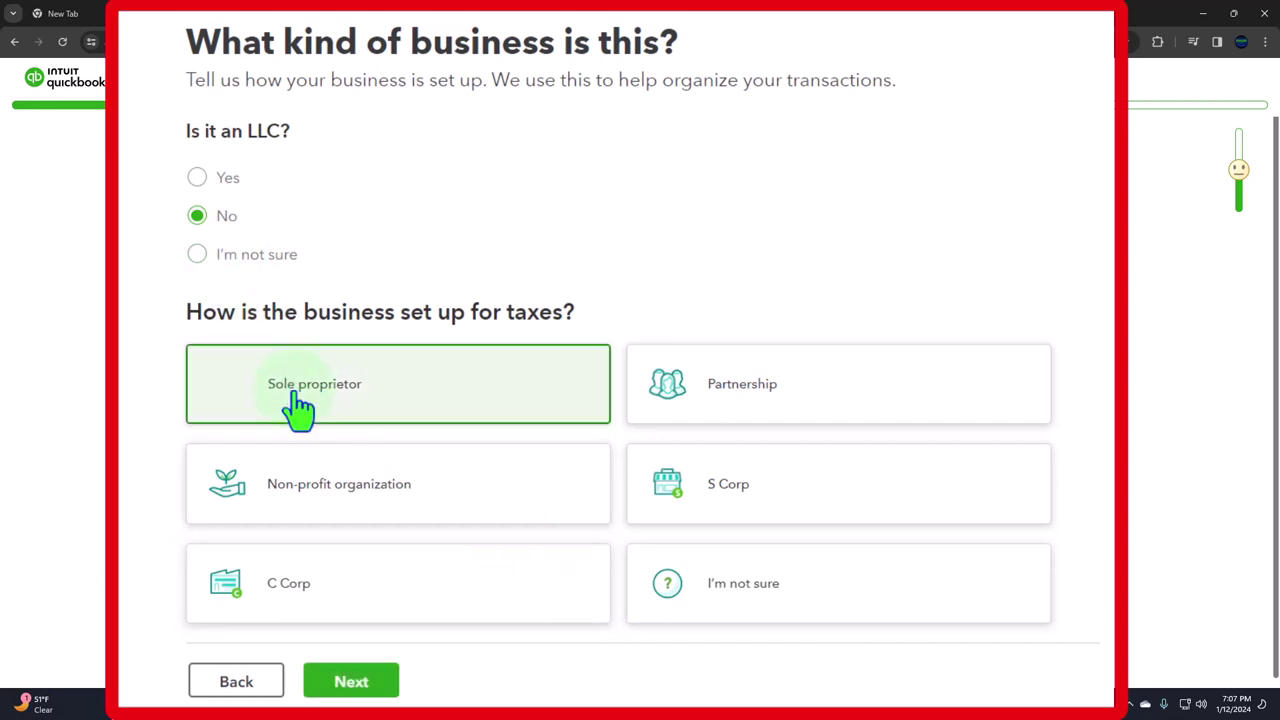
{"action": "left_click", "coordinate": [395, 689]}
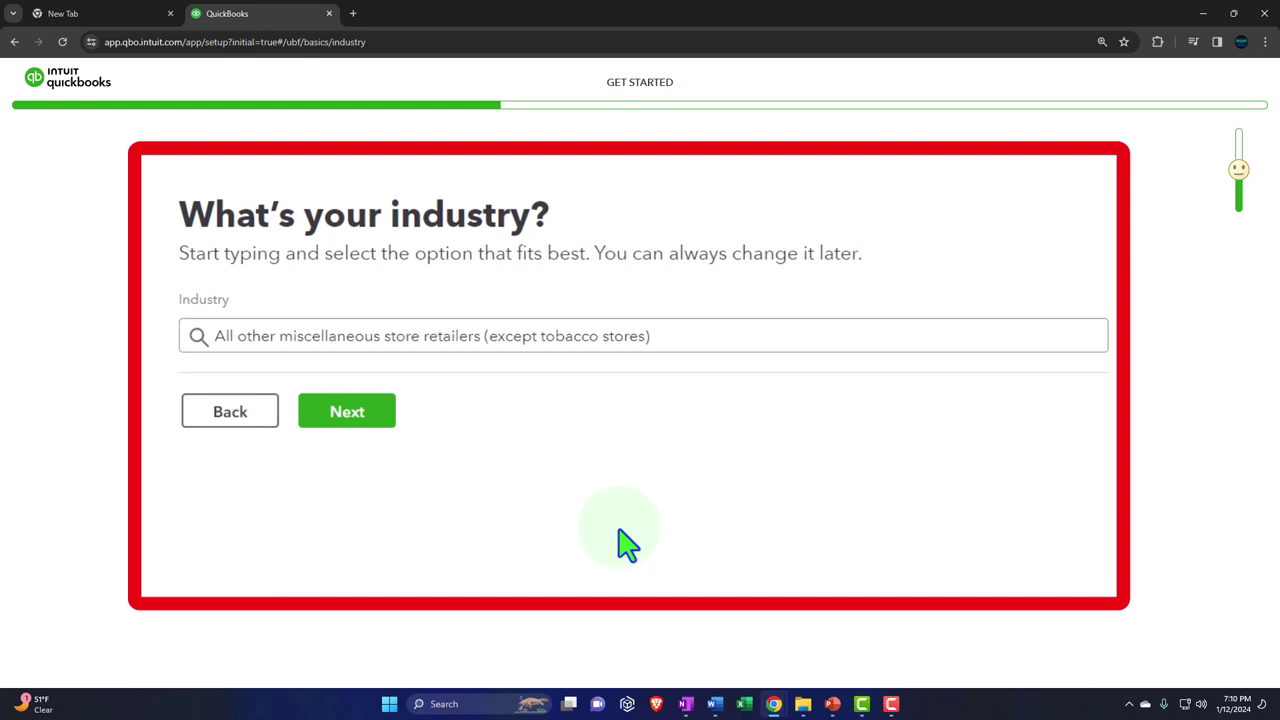
- Use "All other miscellaneous store retailers (except tobacco stores)" as the industry and "Bookkeeper or accountant" as the main role, and continue
{"action": "left_click", "coordinate": [385, 418]}
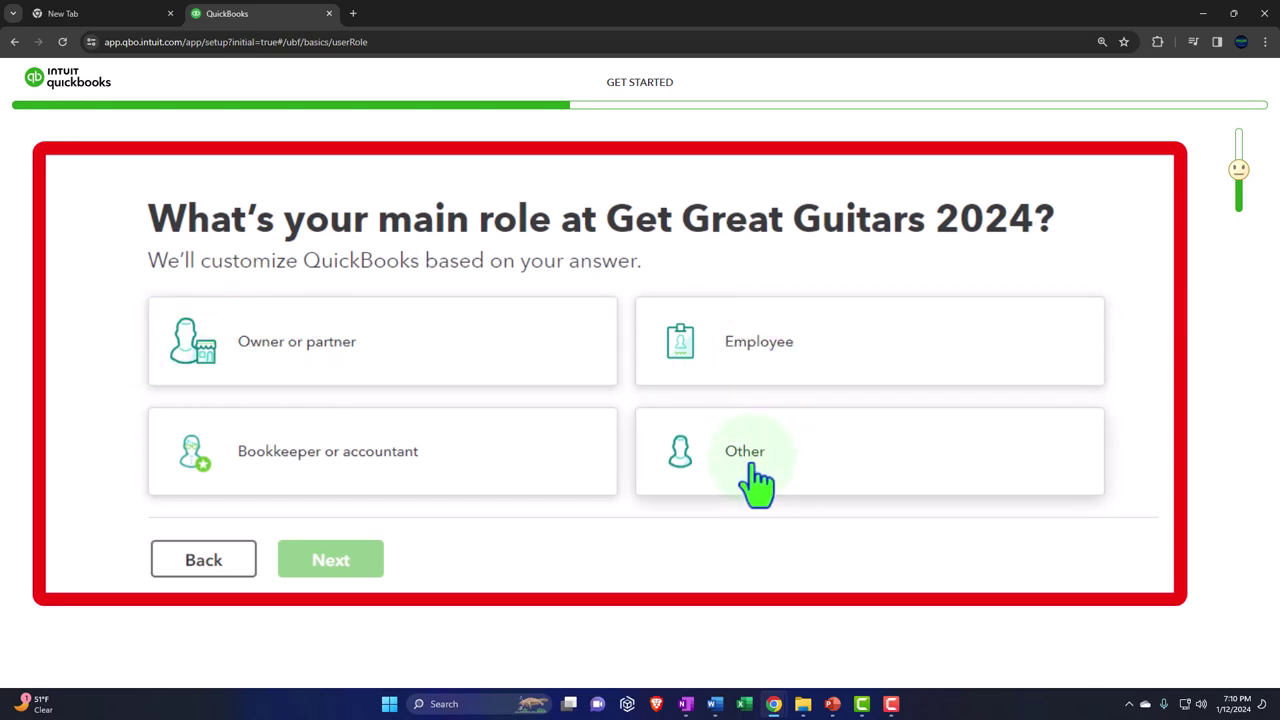
{"action": "left_click", "coordinate": [440, 468]}
{"action": "left_click", "coordinate": [355, 567]}
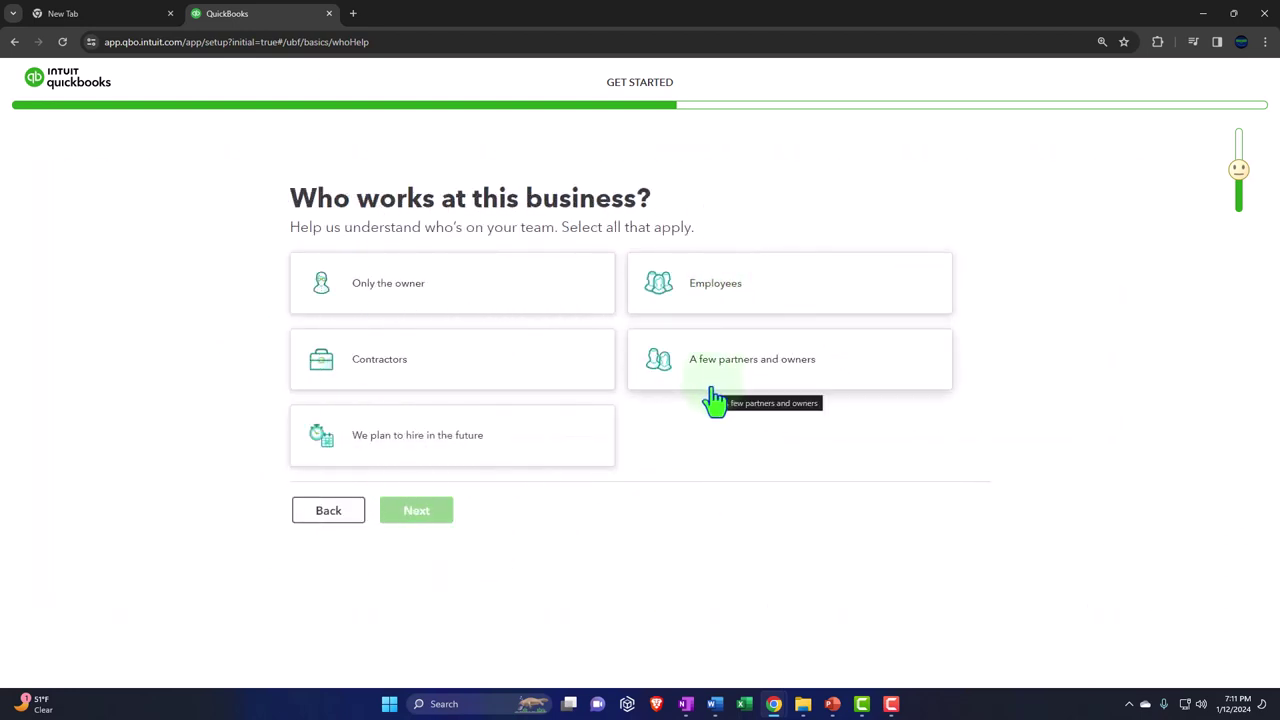
- Select "Employees" and "Only the owner" as the people working at the business, with 2-5 employees, and continue
{"action": "left_click", "coordinate": [728, 298]}
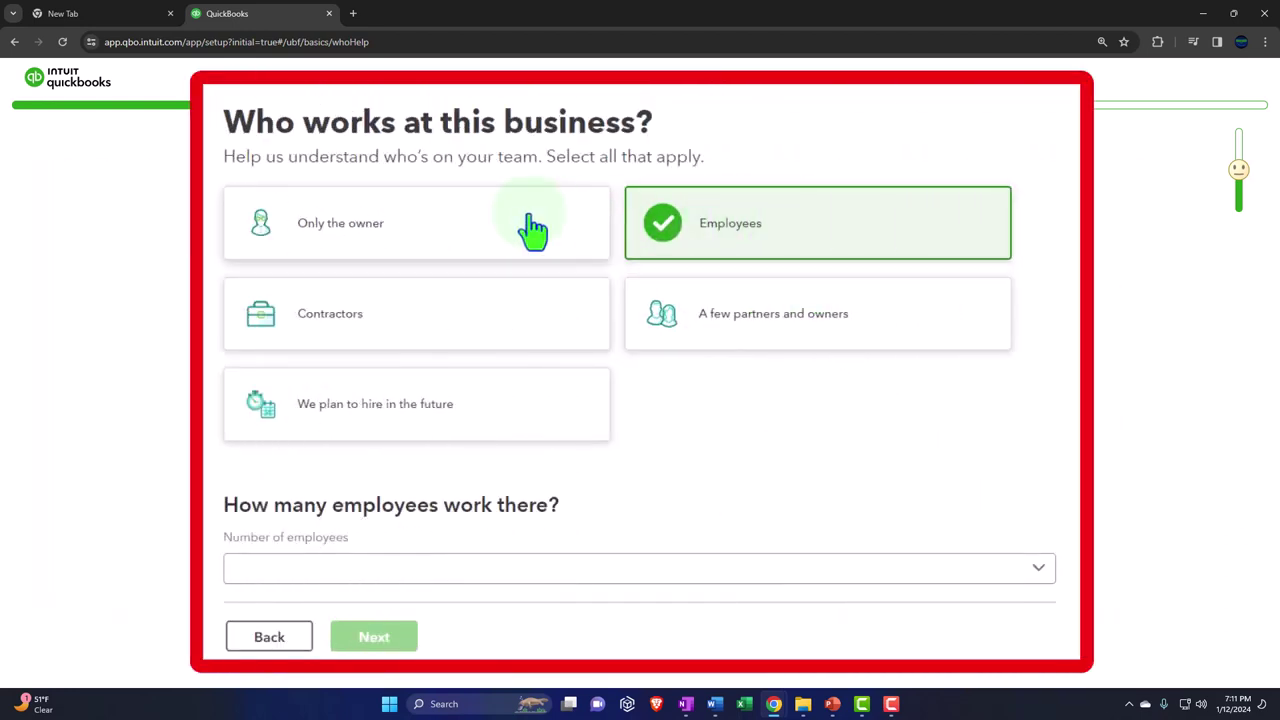
{"action": "left_click", "coordinate": [533, 230]}
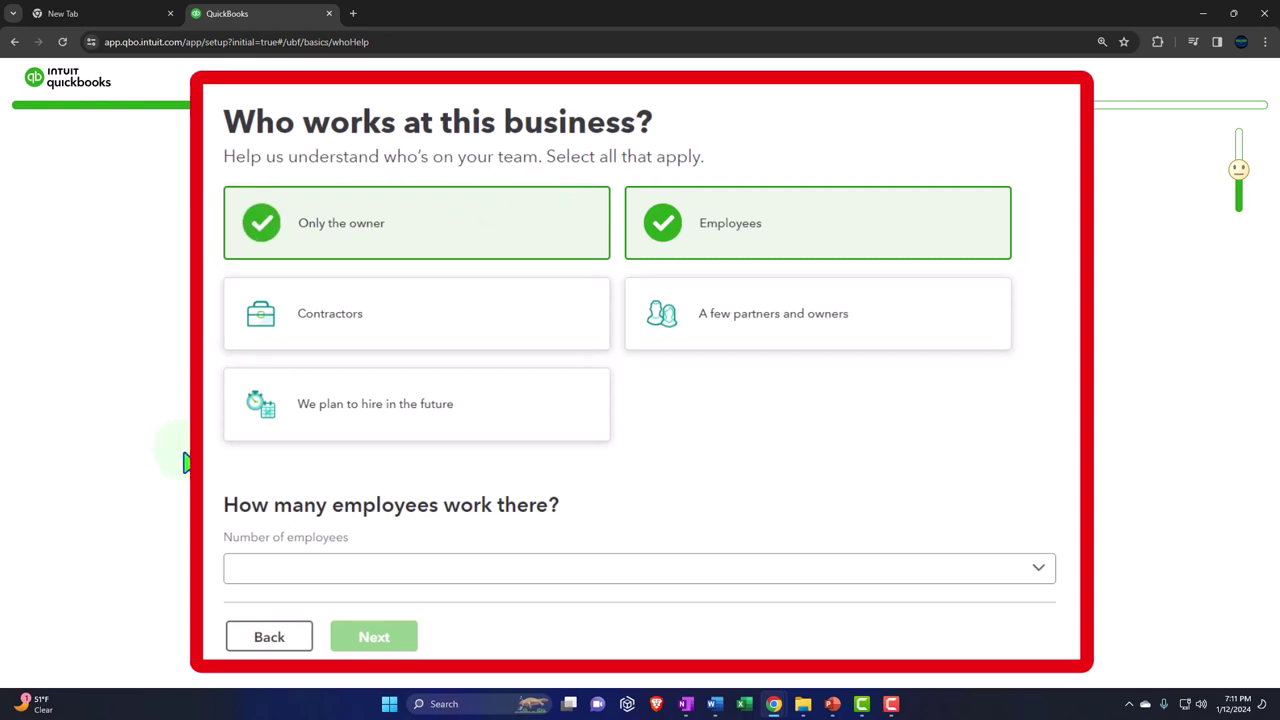
{"action": "left_click", "coordinate": [312, 570]}
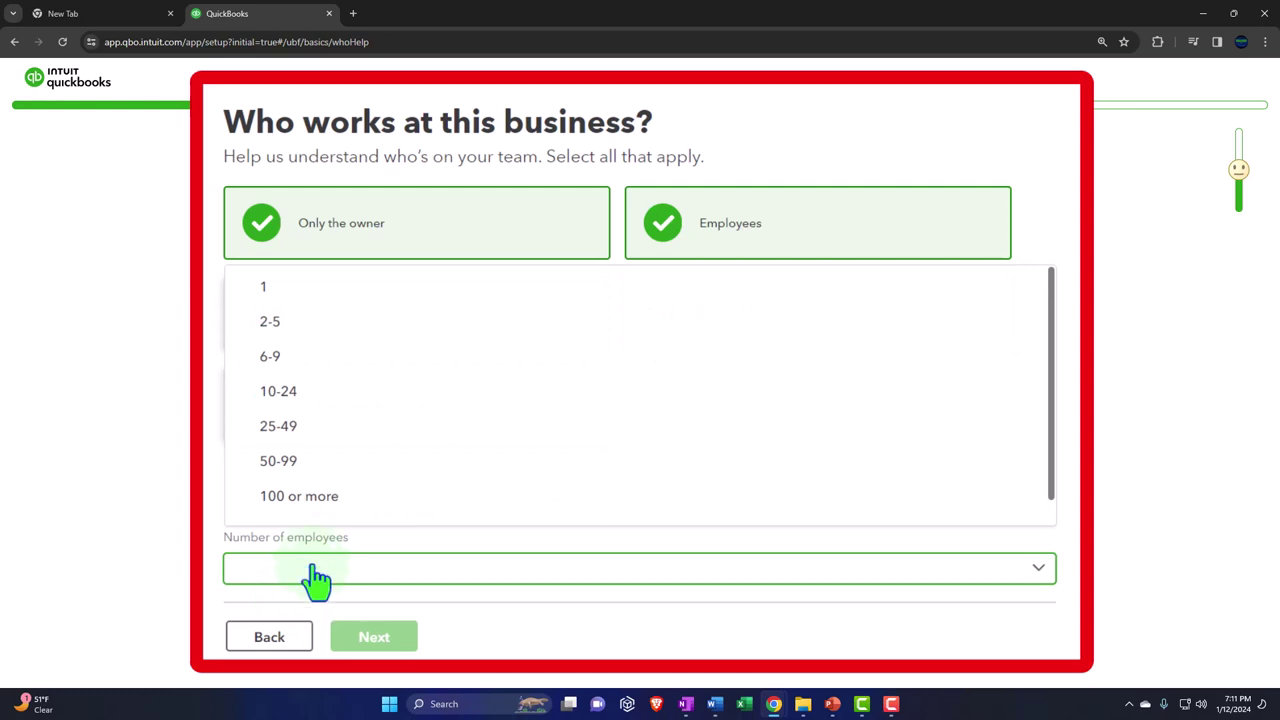
{"action": "left_click", "coordinate": [295, 324]}
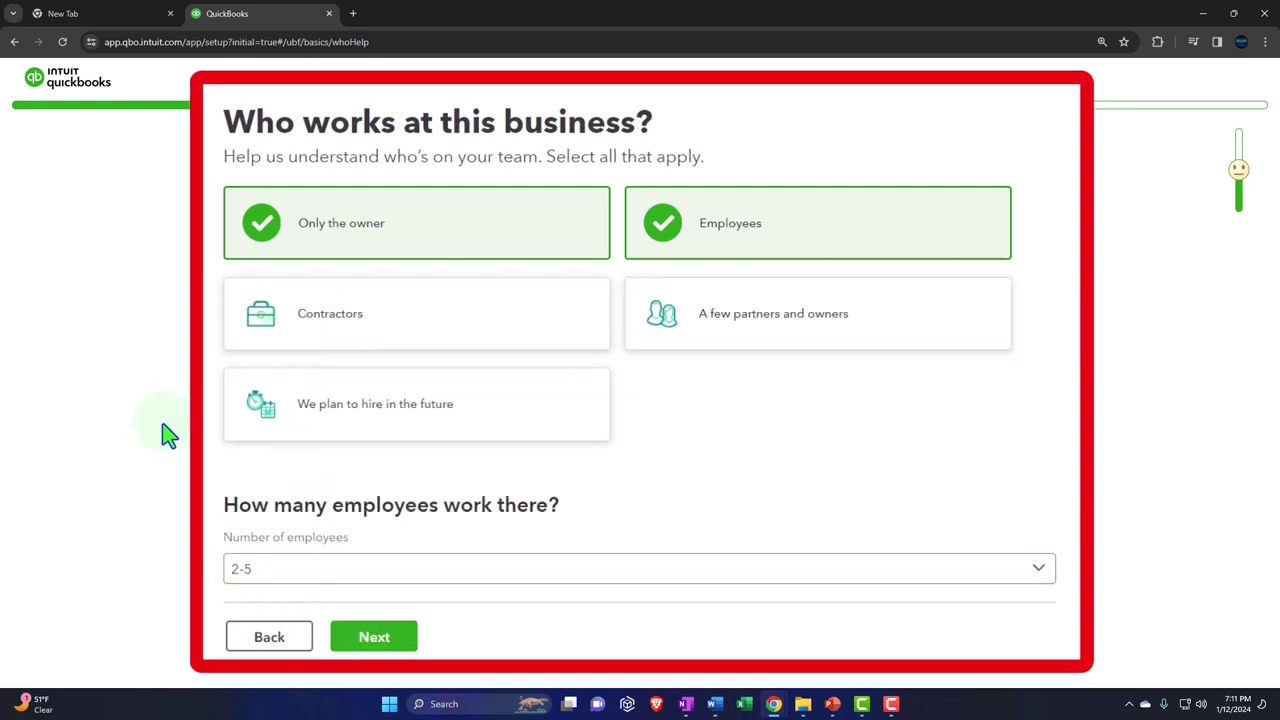
{"action": "left_click", "coordinate": [394, 644]}
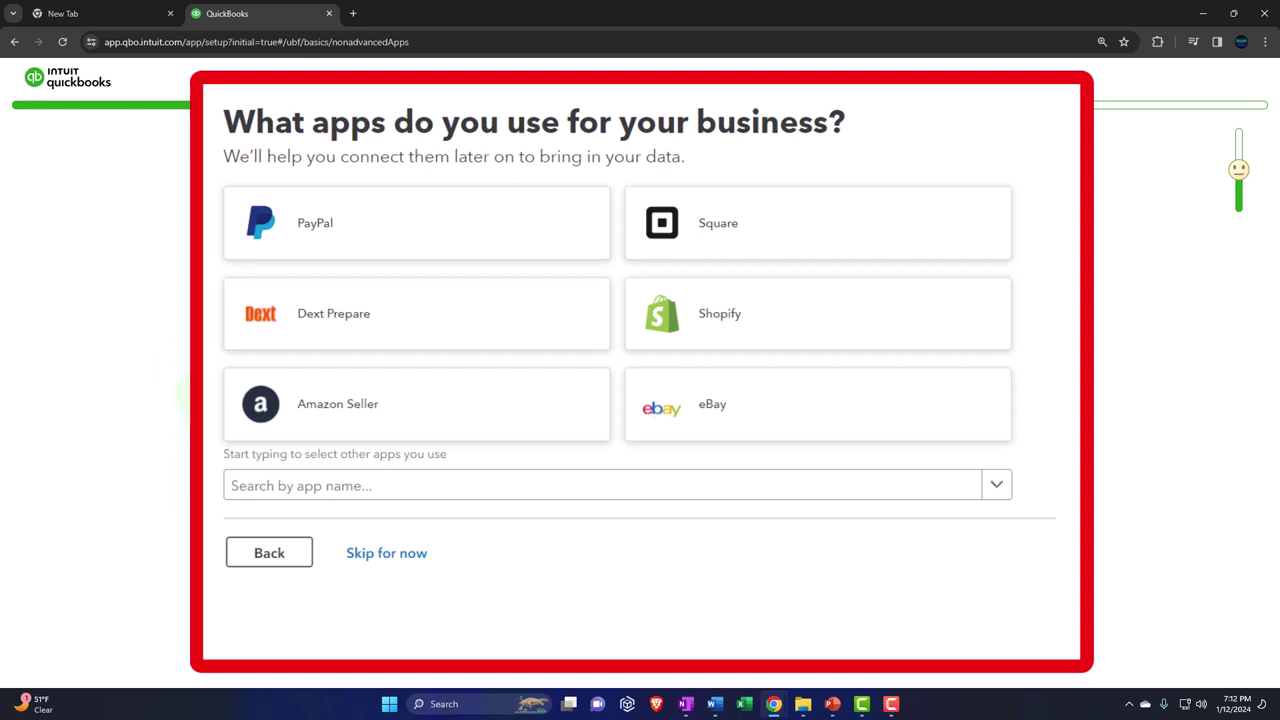
- Skip choosing the business apps and linking the bank or credit card accounts
{"action": "left_click", "coordinate": [378, 554]}
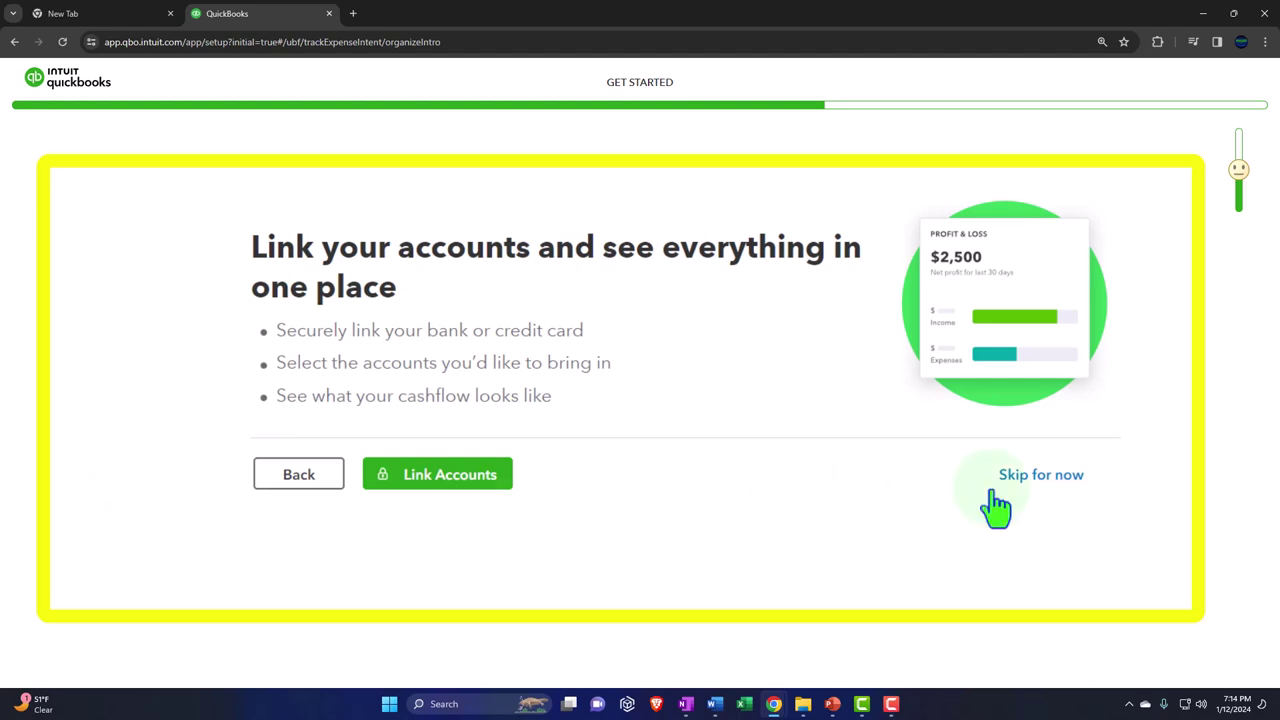
{"action": "left_click", "coordinate": [1041, 486]}
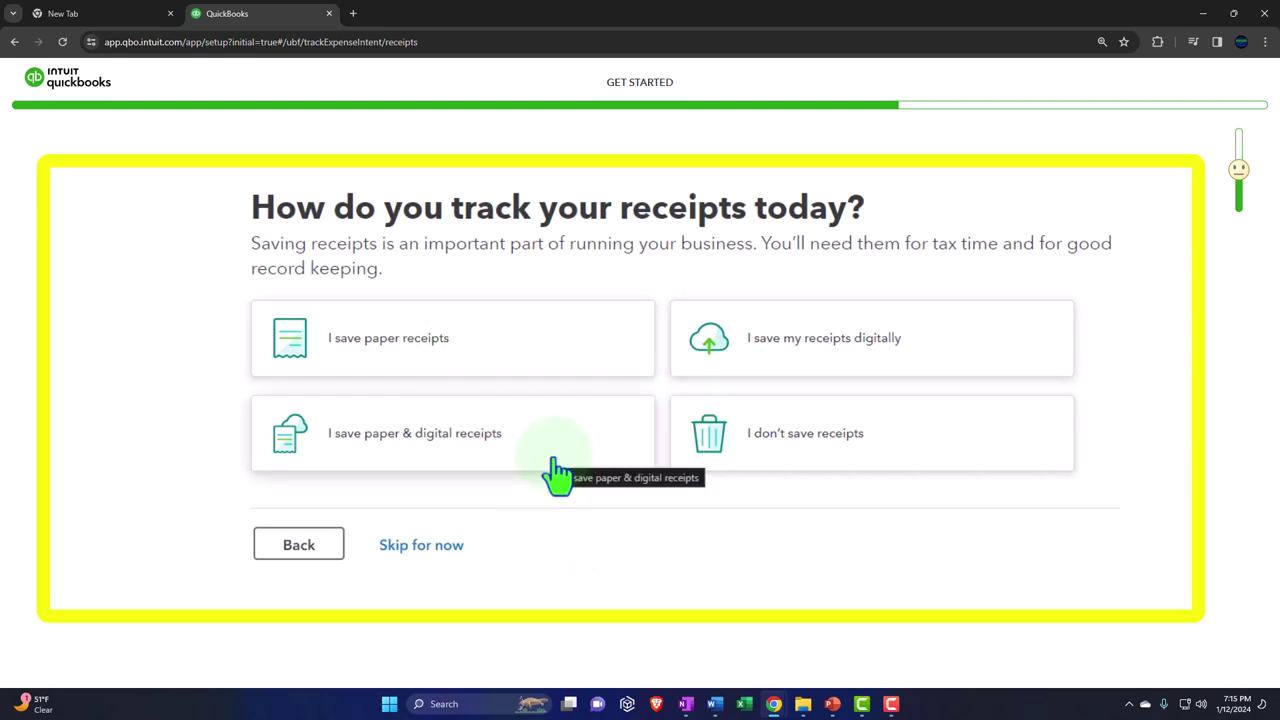
- Choose "I save my receipts digitally" for receipt tracking and continue past the mobile app offer
{"action": "left_click", "coordinate": [779, 352]}
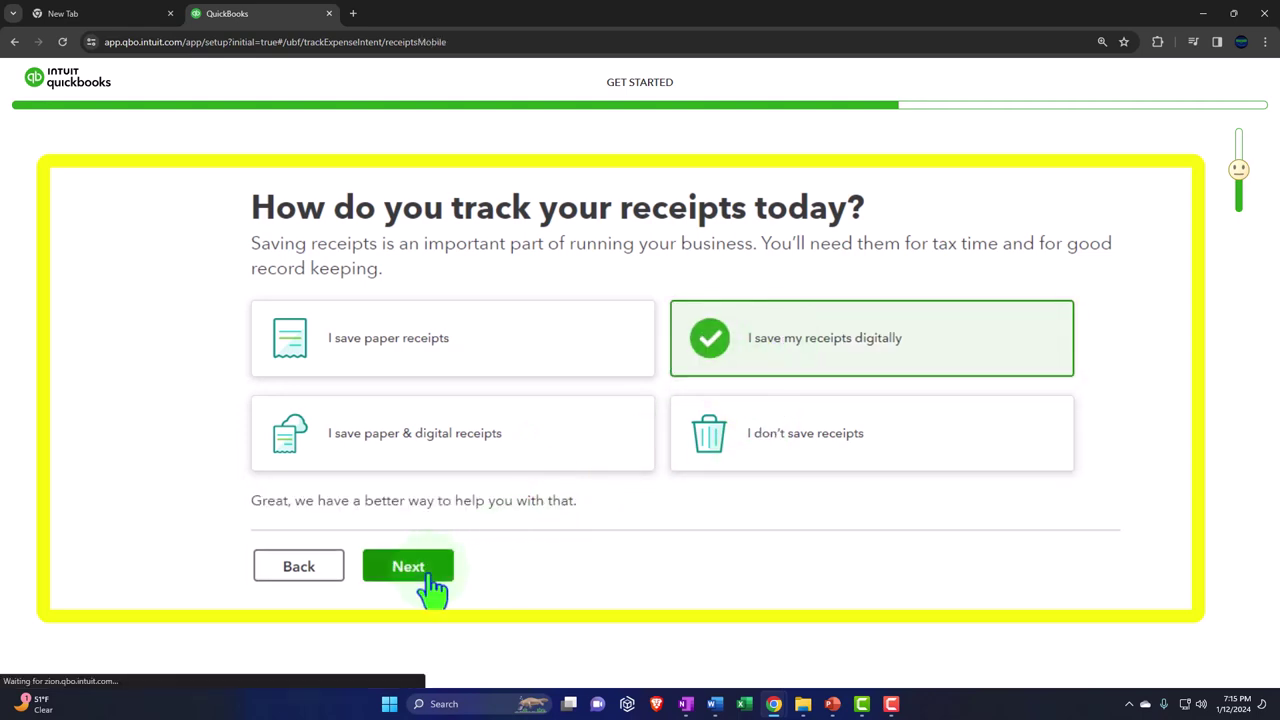
{"action": "left_click", "coordinate": [426, 572]}
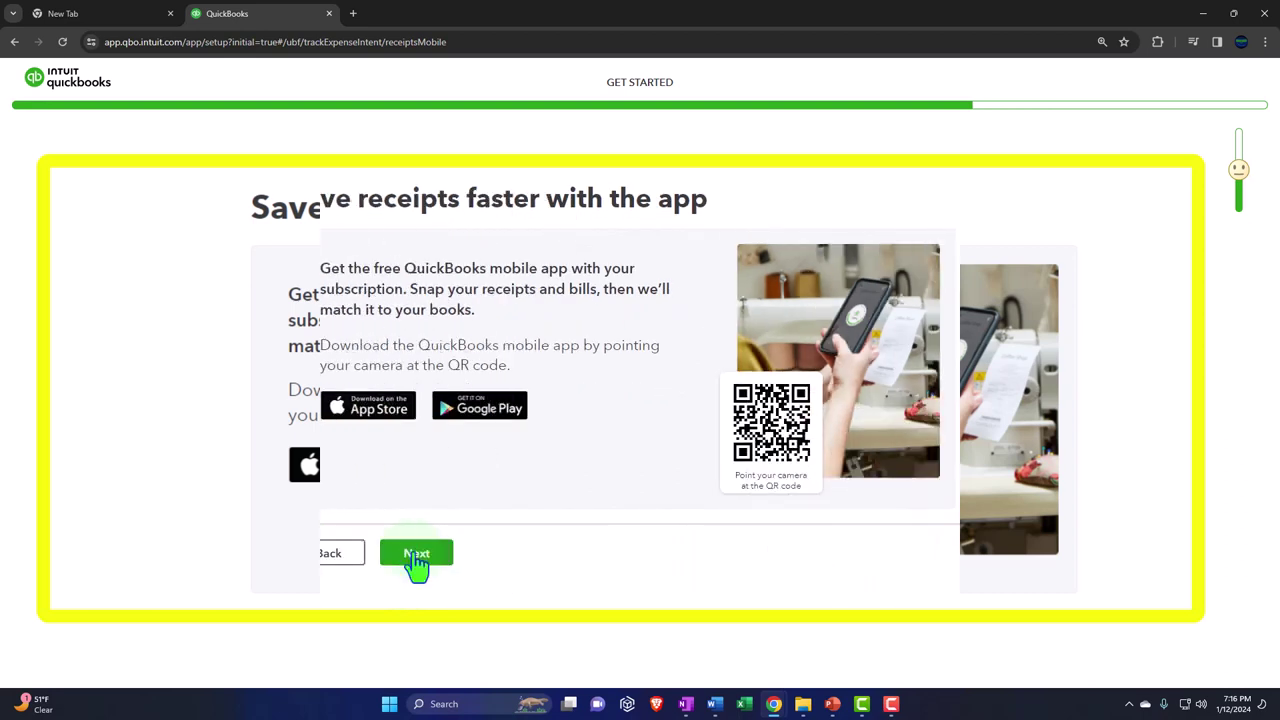
{"action": "left_click", "coordinate": [415, 560]}
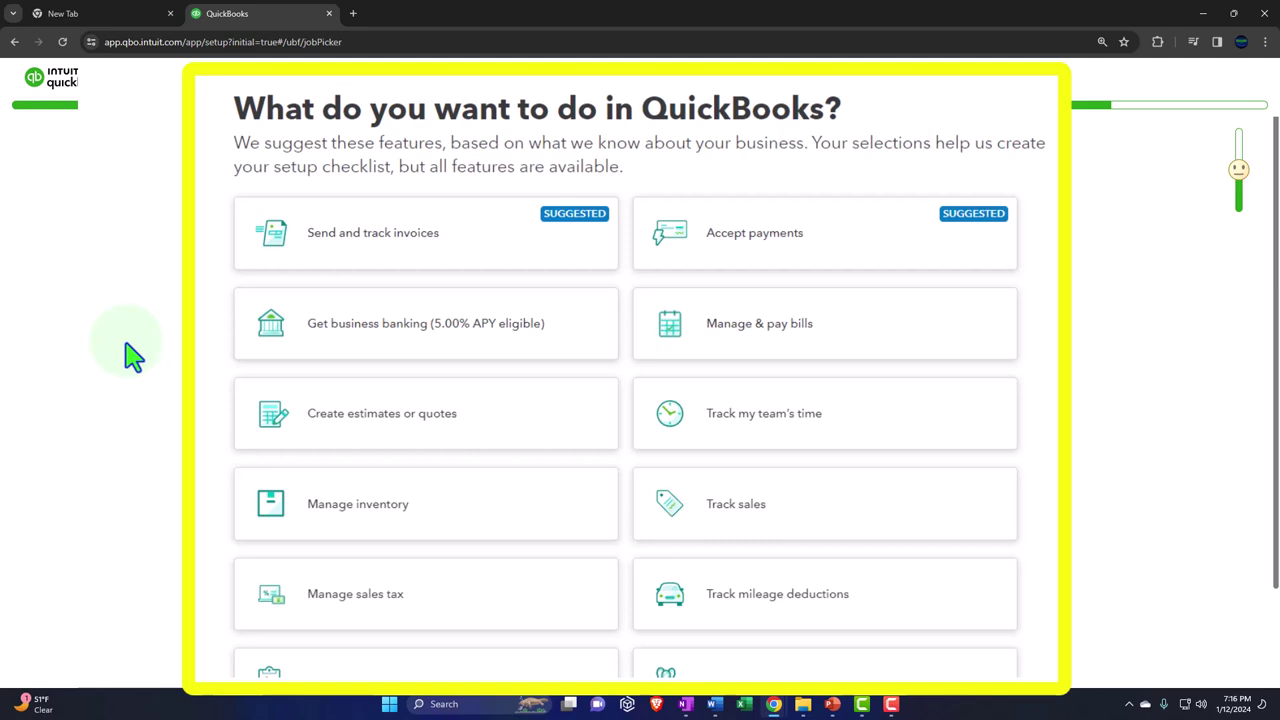
- Select sending and tracking invoices, creating estimates or quotes, managing inventory and managing sales tax as wanted features
{"action": "scroll", "coordinate": [130, 356], "scroll_direction": "down", "scroll_amount": 1}
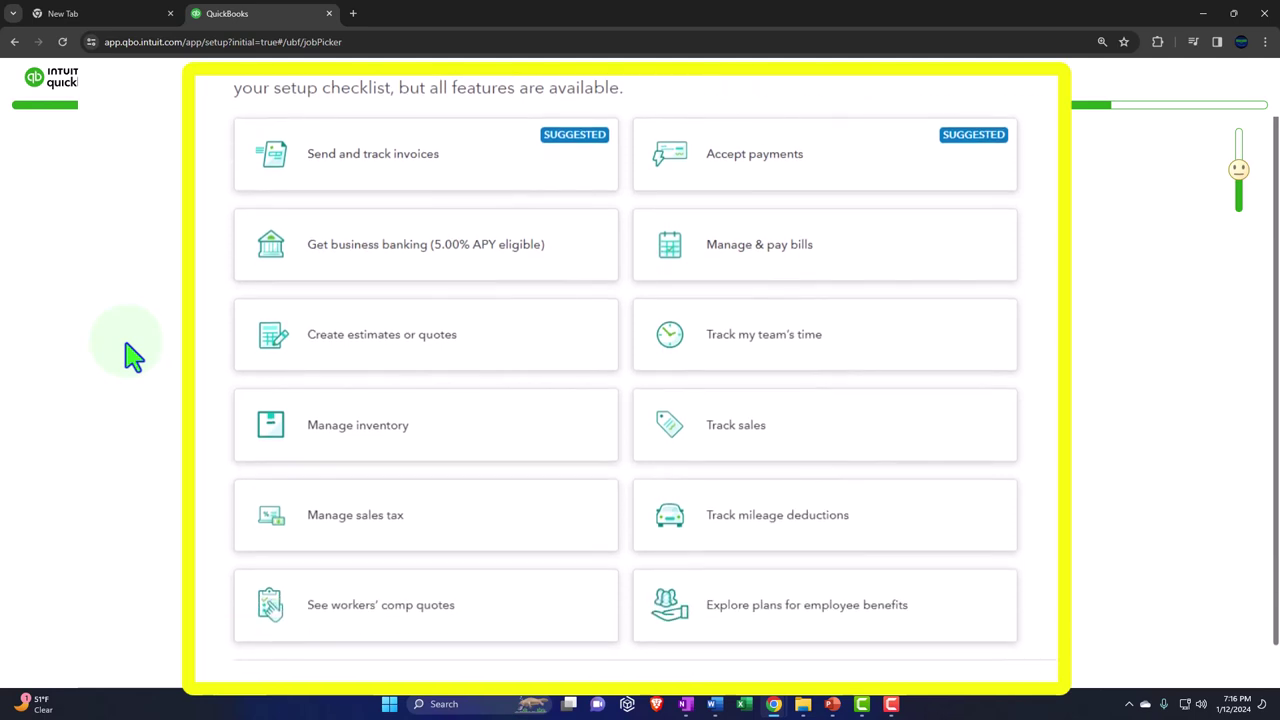
{"action": "left_click", "coordinate": [360, 176]}
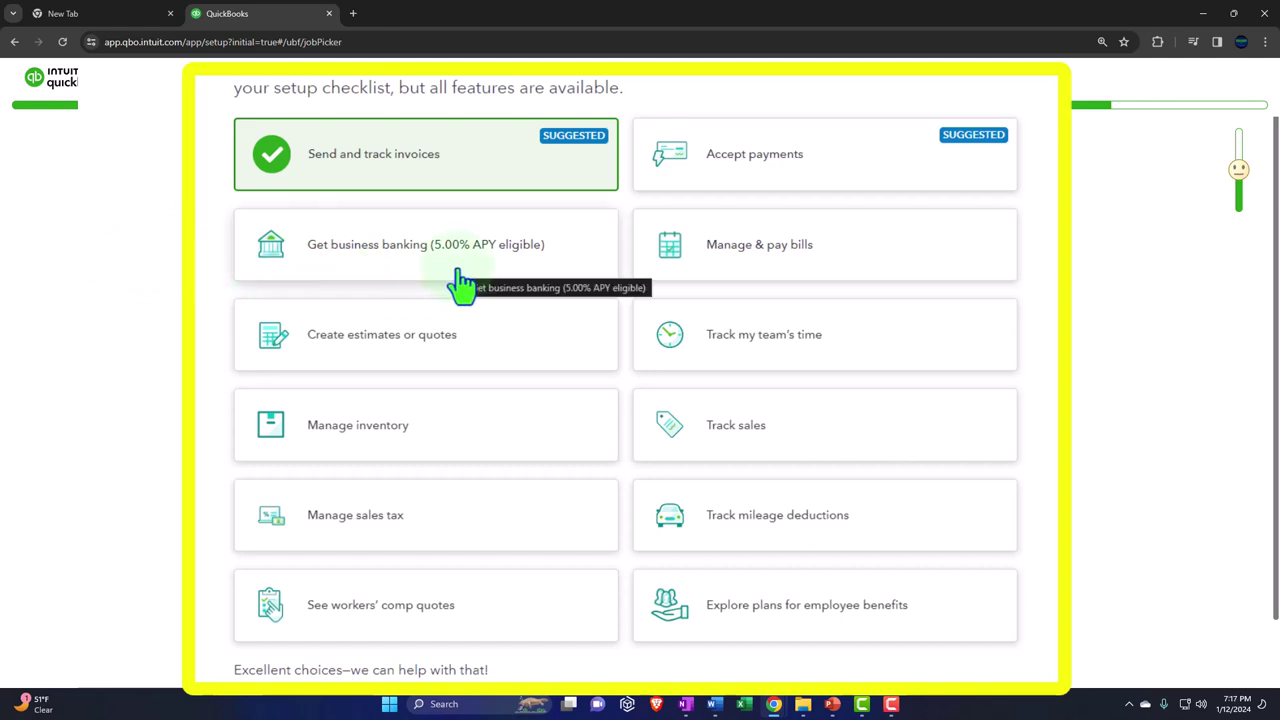
{"action": "left_click", "coordinate": [414, 362]}
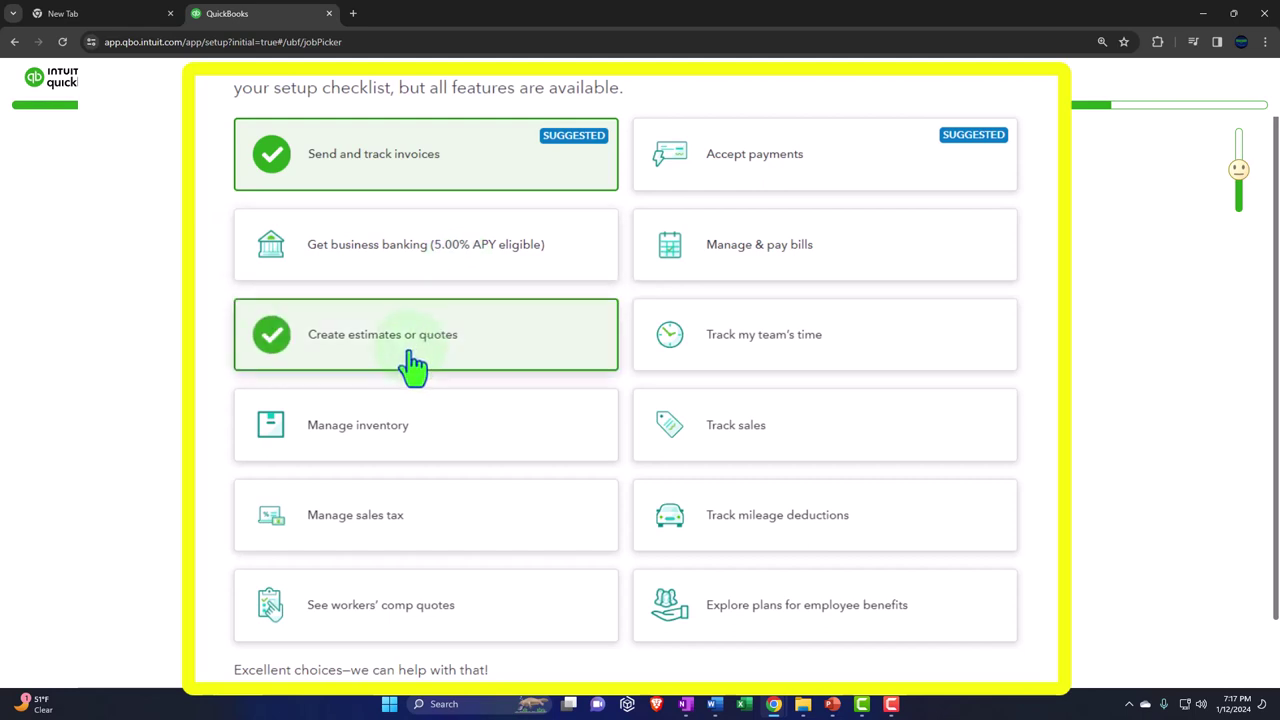
{"action": "left_click", "coordinate": [400, 450]}
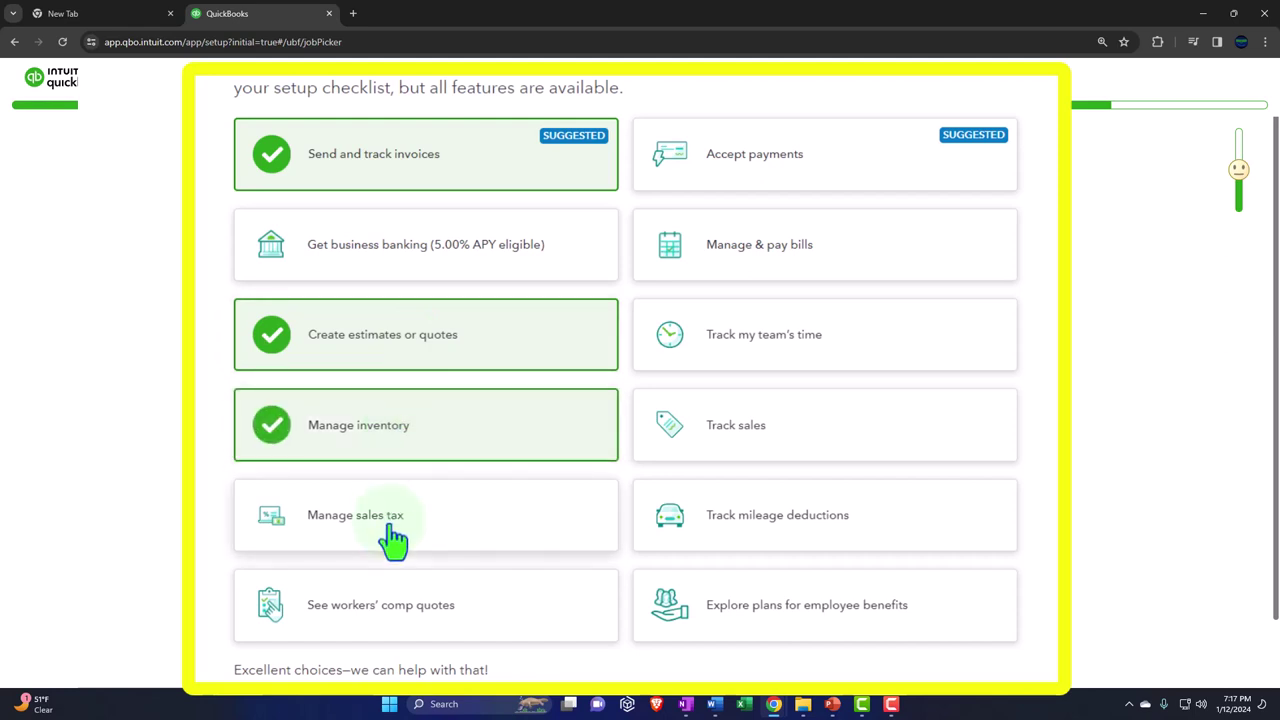
{"action": "left_click", "coordinate": [391, 537]}
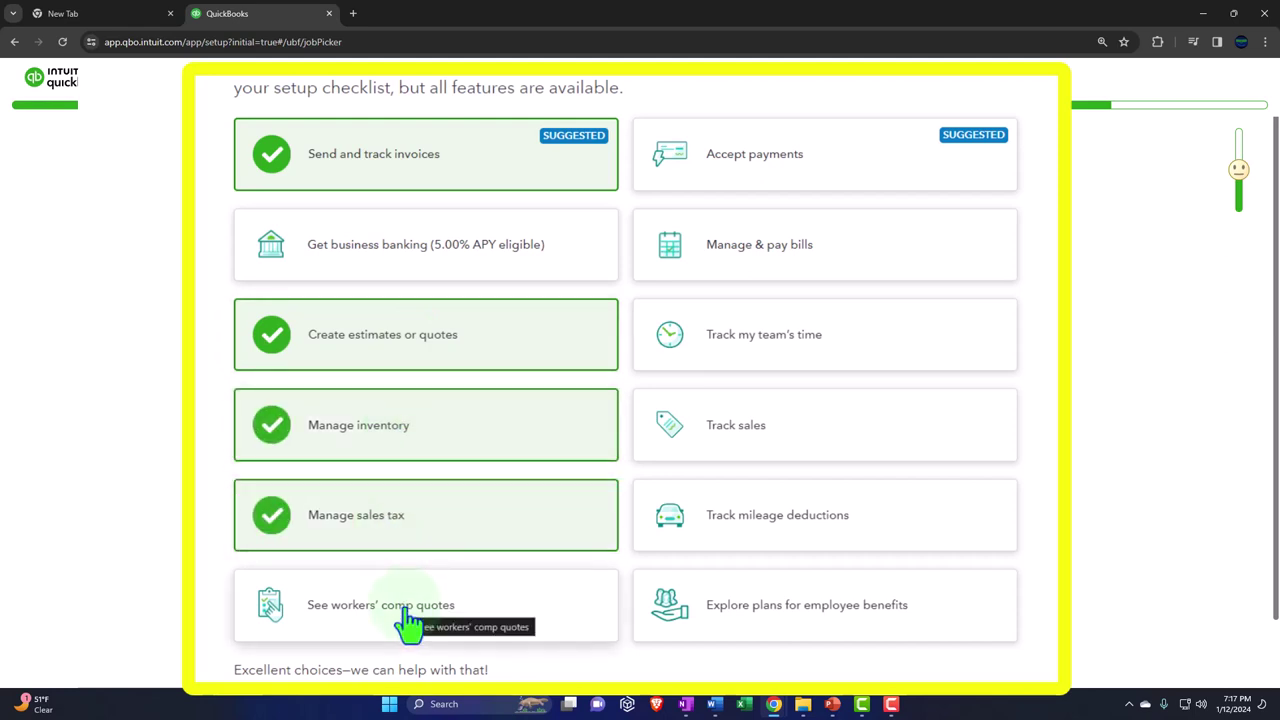
- Add accepting payments, managing and paying bills, tracking the team's time and tracking sales to the wanted features, and continue
{"action": "left_click", "coordinate": [757, 188]}
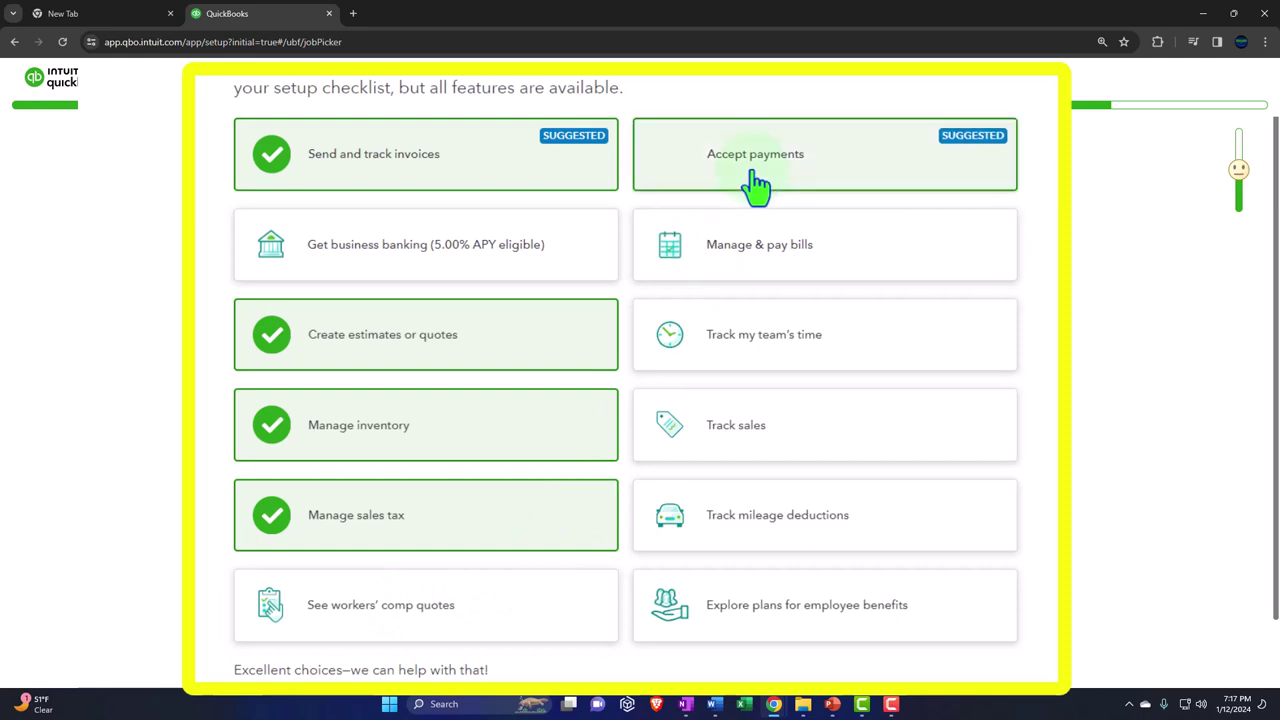
{"action": "left_click", "coordinate": [770, 262]}
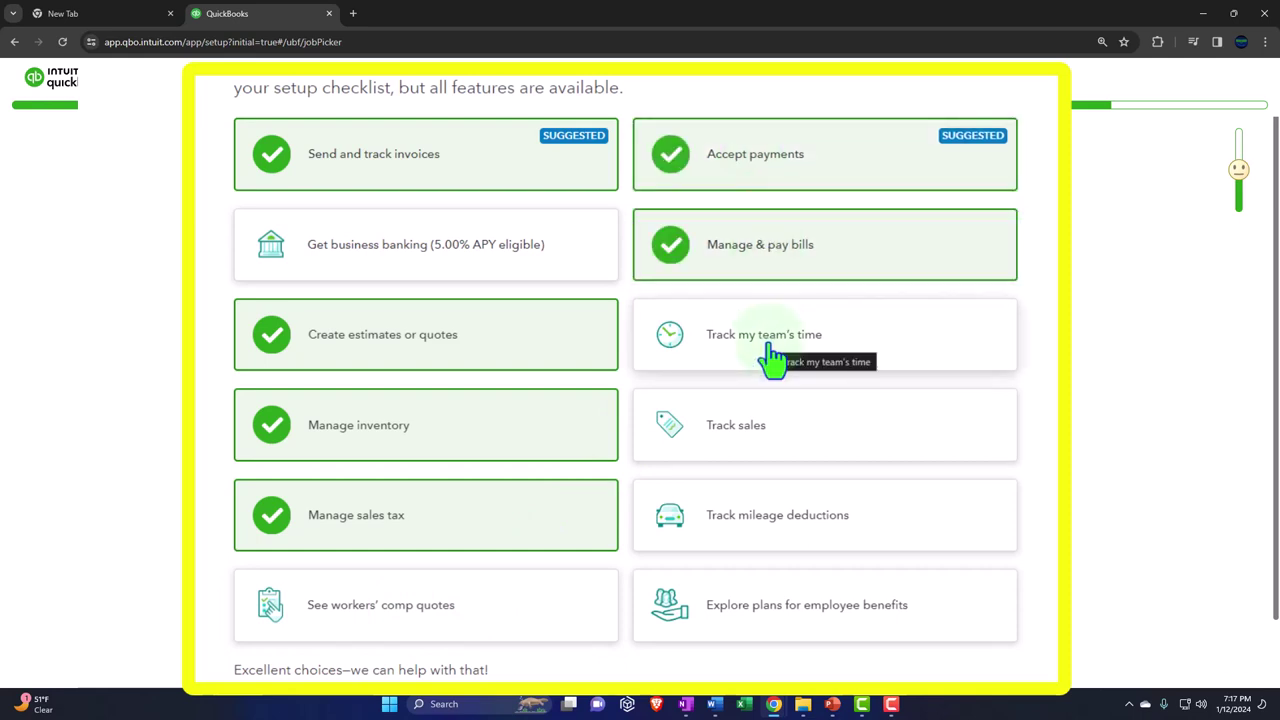
{"action": "left_click", "coordinate": [769, 345]}
{"action": "left_click", "coordinate": [783, 447]}
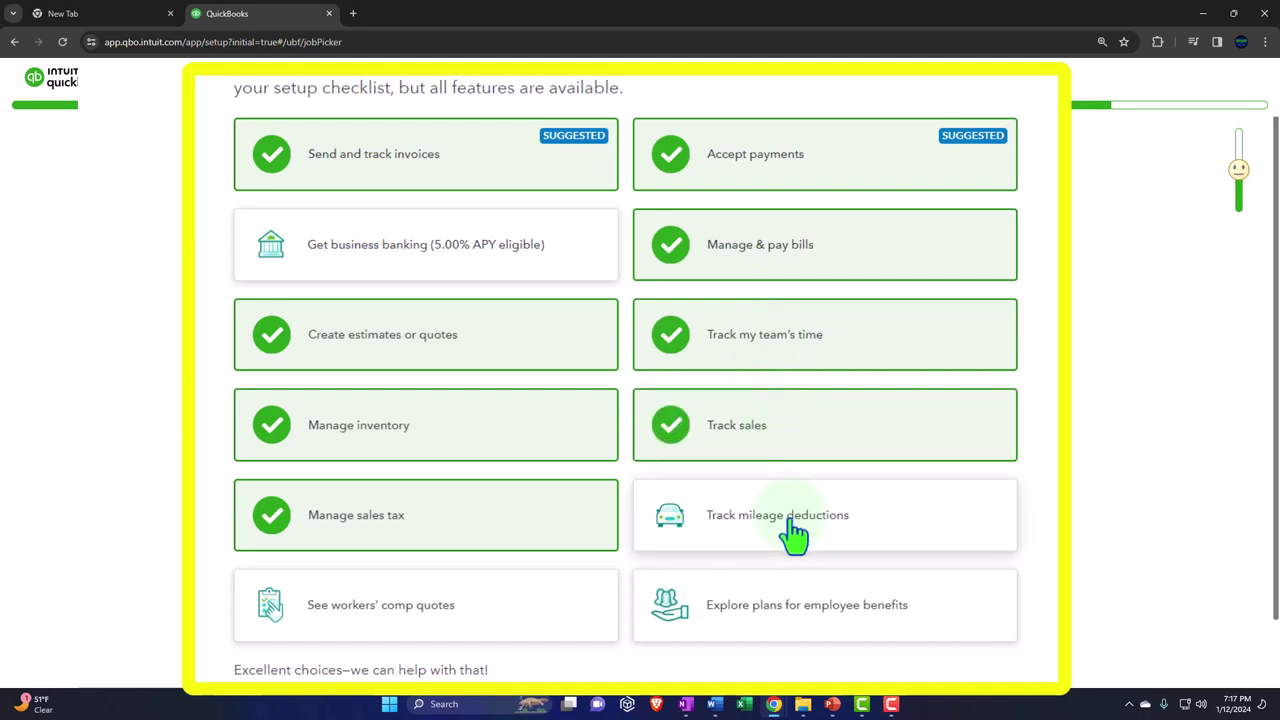
{"action": "left_click", "coordinate": [794, 535]}
{"action": "left_click", "coordinate": [794, 536]}
{"action": "scroll", "coordinate": [794, 535], "scroll_direction": "down", "scroll_amount": 1}
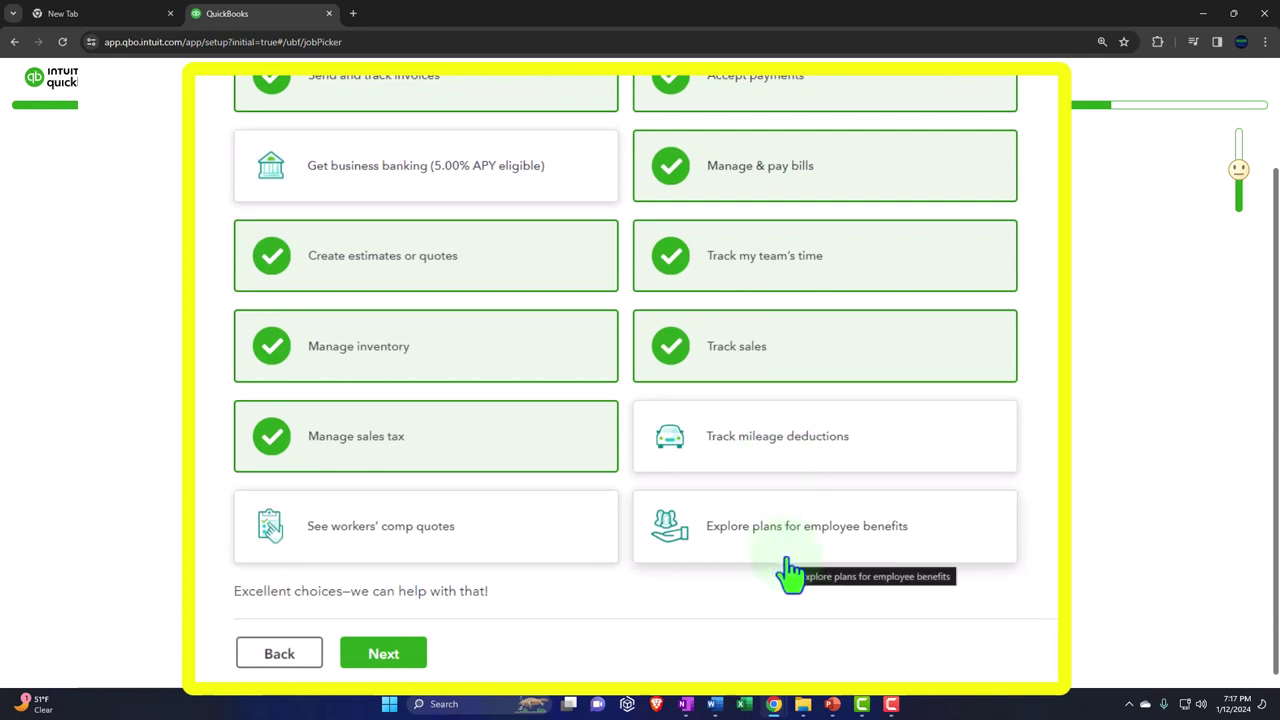
{"action": "scroll", "coordinate": [790, 573], "scroll_direction": "down", "scroll_amount": 1}
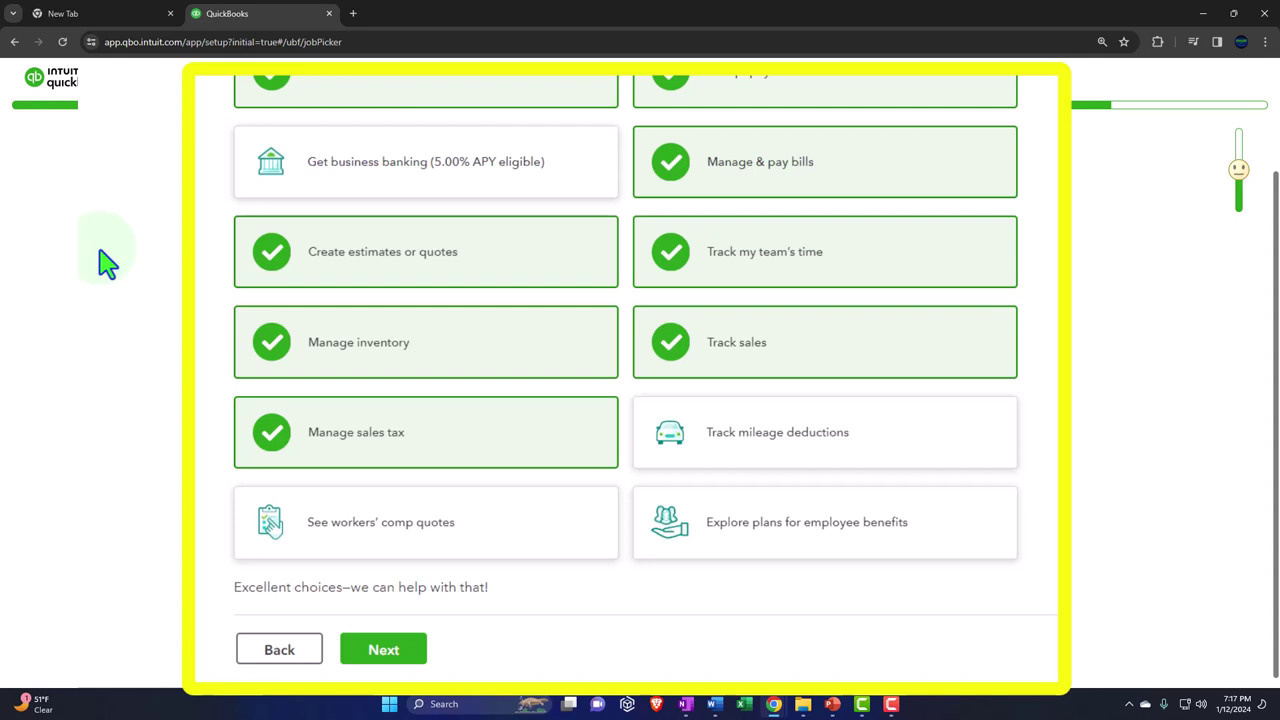
{"action": "left_click", "coordinate": [383, 650]}
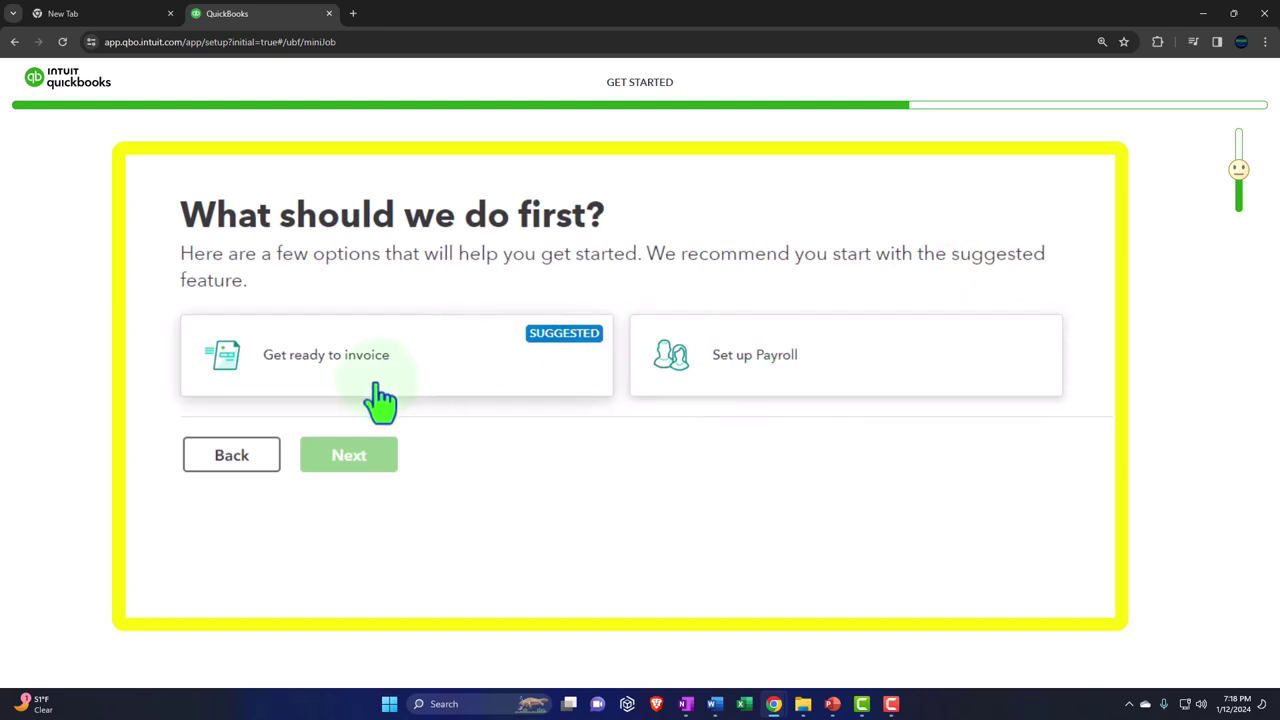
- Choose "Get ready to invoice" as the first task, continue, and skip setting up invoices for now
{"action": "left_click", "coordinate": [340, 385]}
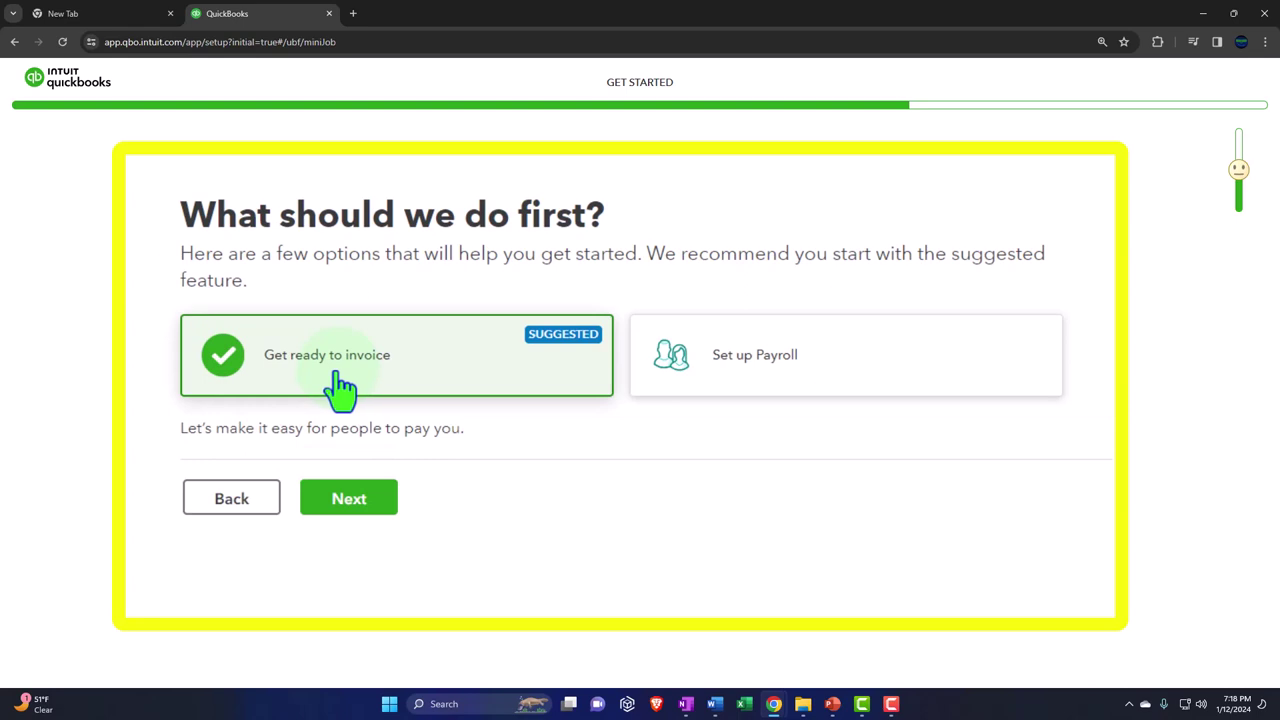
{"action": "left_click", "coordinate": [370, 502]}
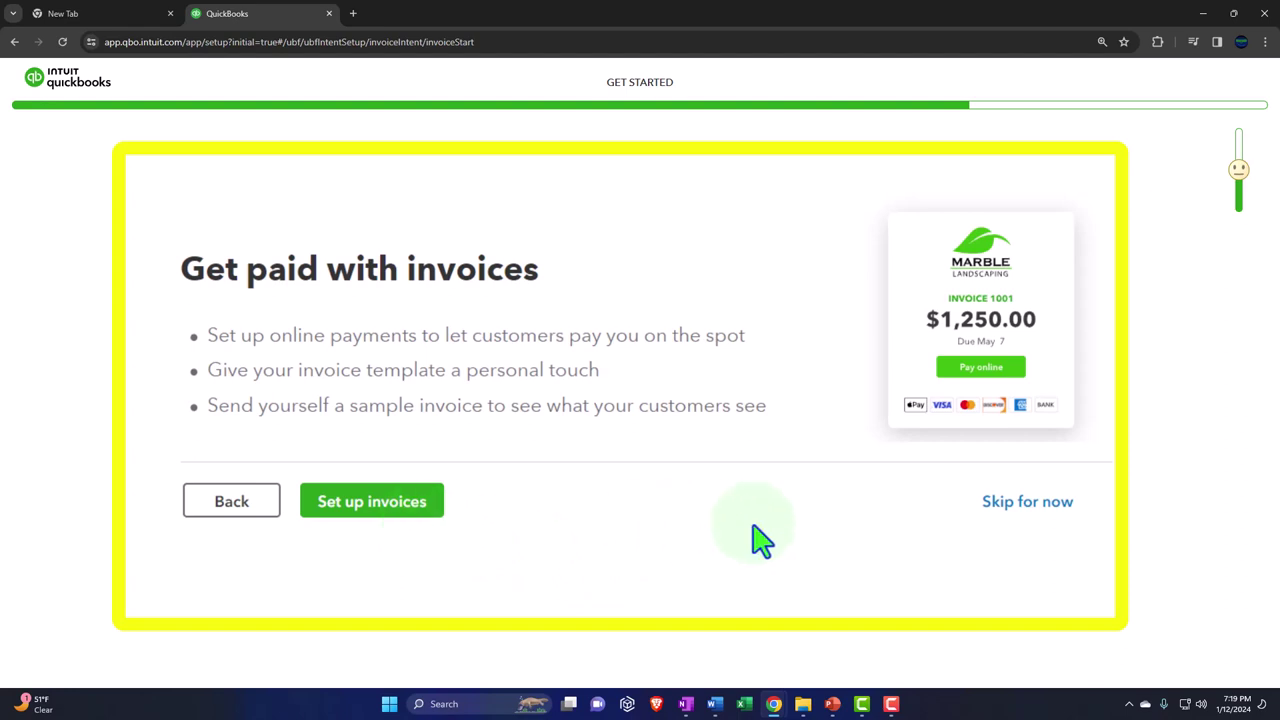
{"action": "left_click", "coordinate": [1012, 502]}
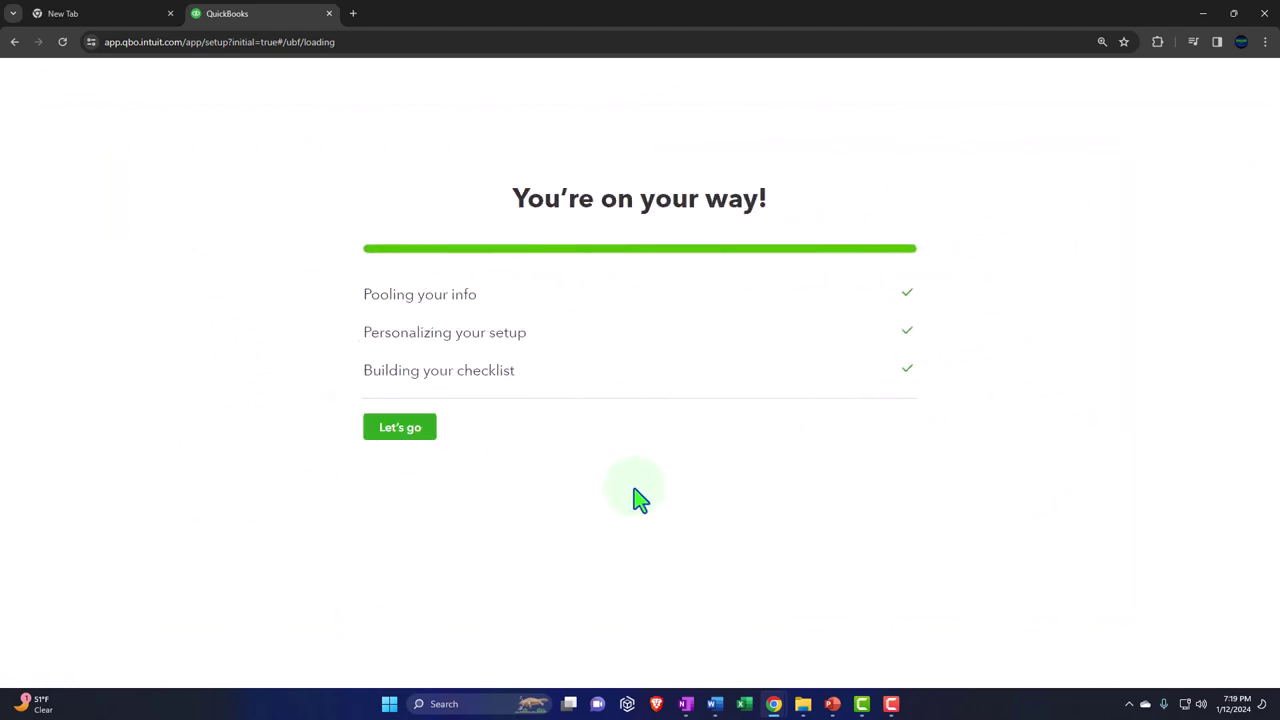
- Finish the setup by opening the company home page, and dismiss the homepage tour offer and the cash flow projections notice
{"action": "left_click", "coordinate": [409, 438]}
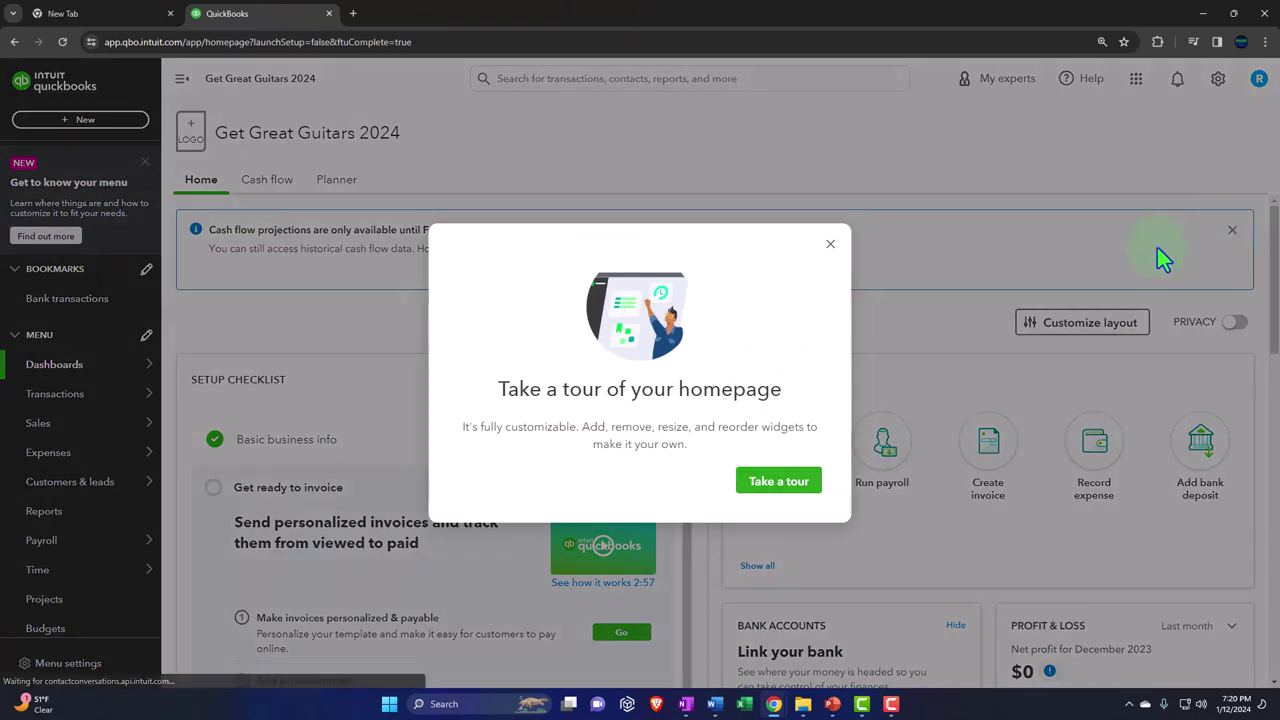
{"action": "left_click", "coordinate": [830, 245]}
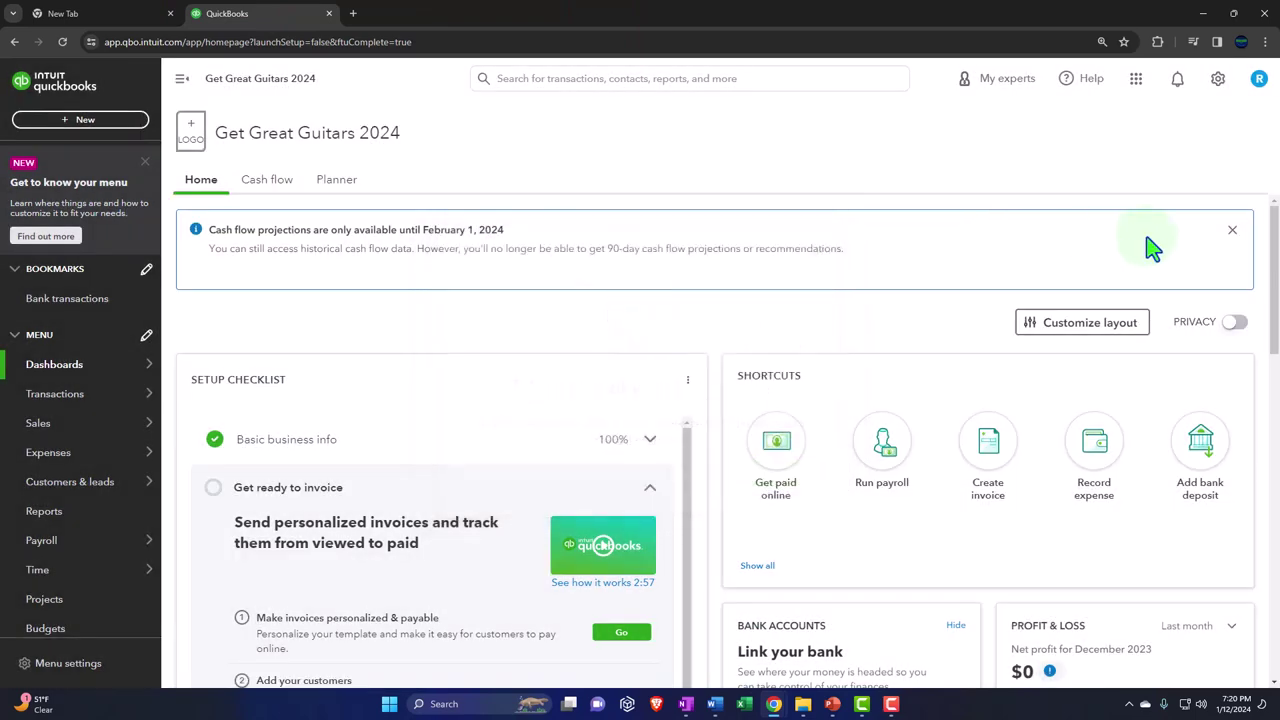
{"action": "left_click", "coordinate": [1232, 236]}
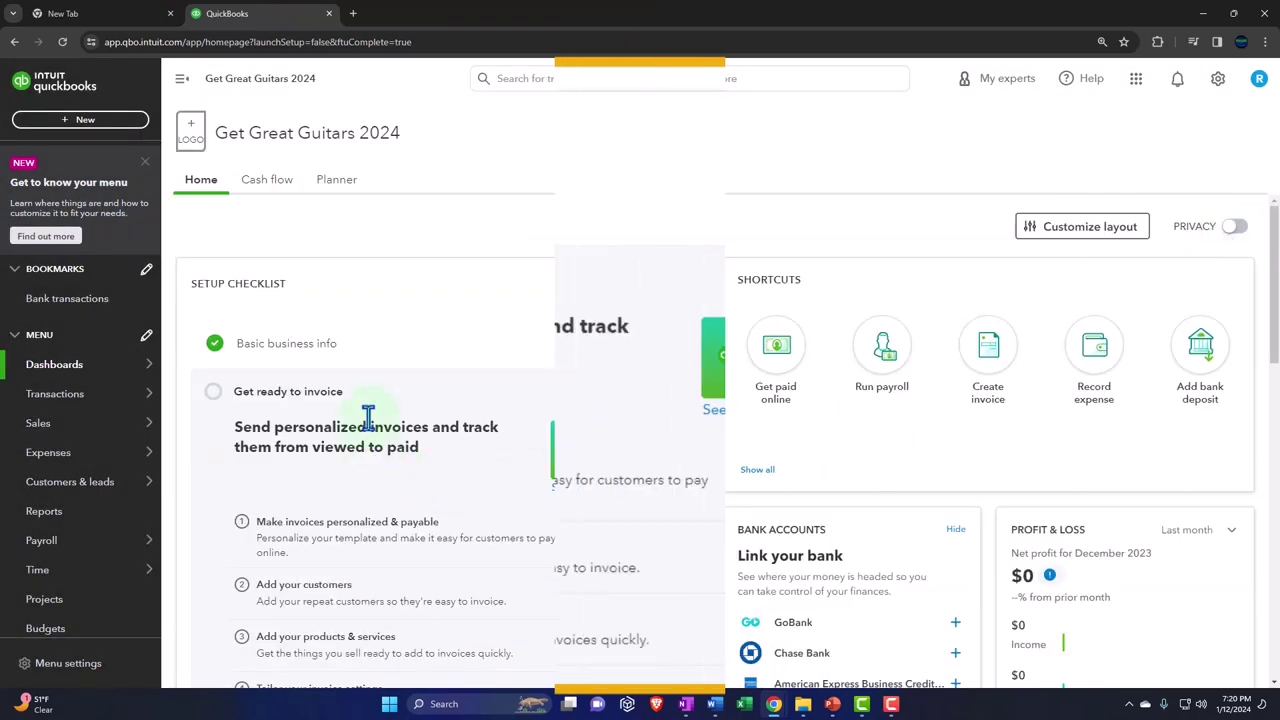
{"action": "scroll", "coordinate": [463, 340], "scroll_direction": "down", "scroll_amount": 5}
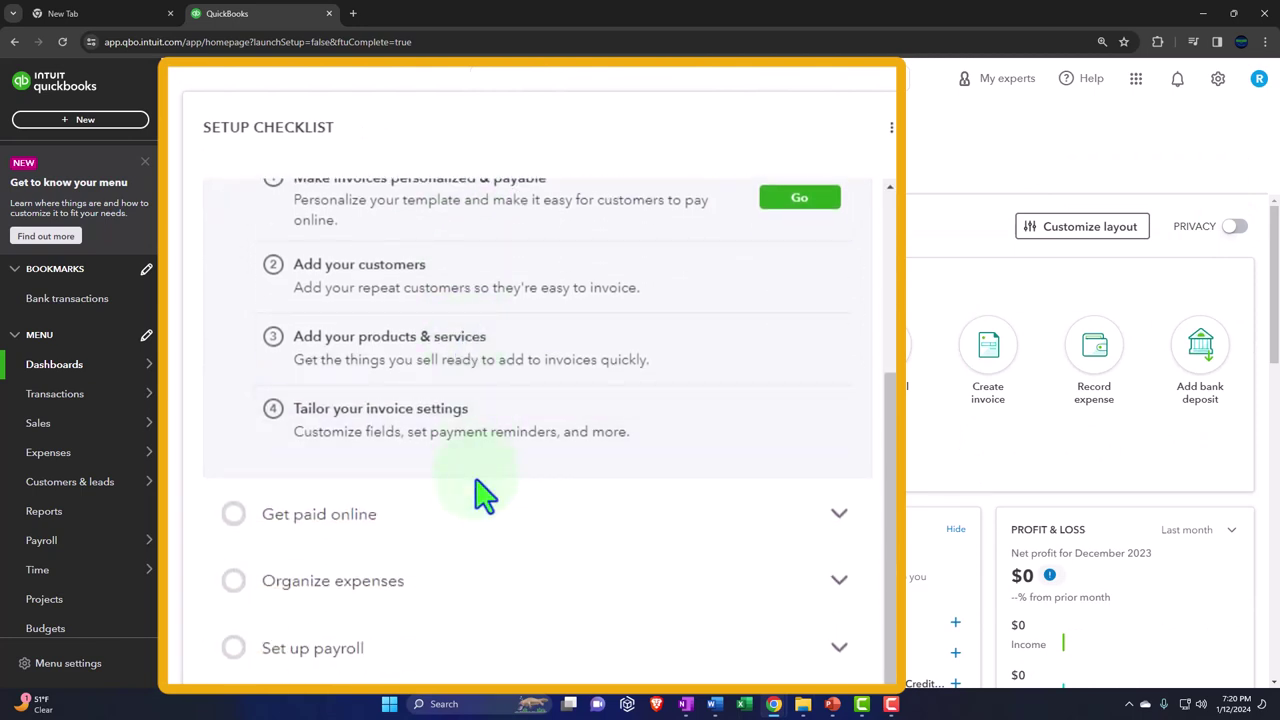
{"action": "scroll", "coordinate": [497, 547], "scroll_direction": "up", "scroll_amount": 3}
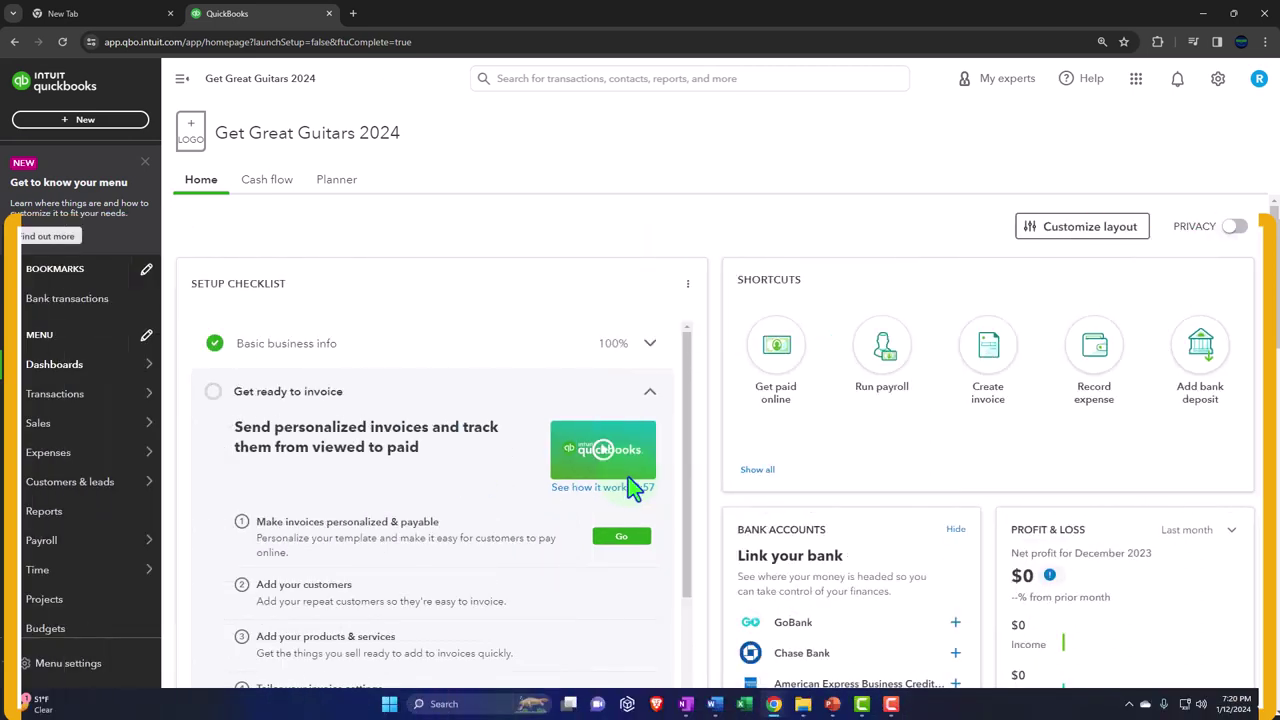
- Open the company's chart of accounts and collapse the navigation menu to widen the account list
{"action": "left_click", "coordinate": [62, 424]}
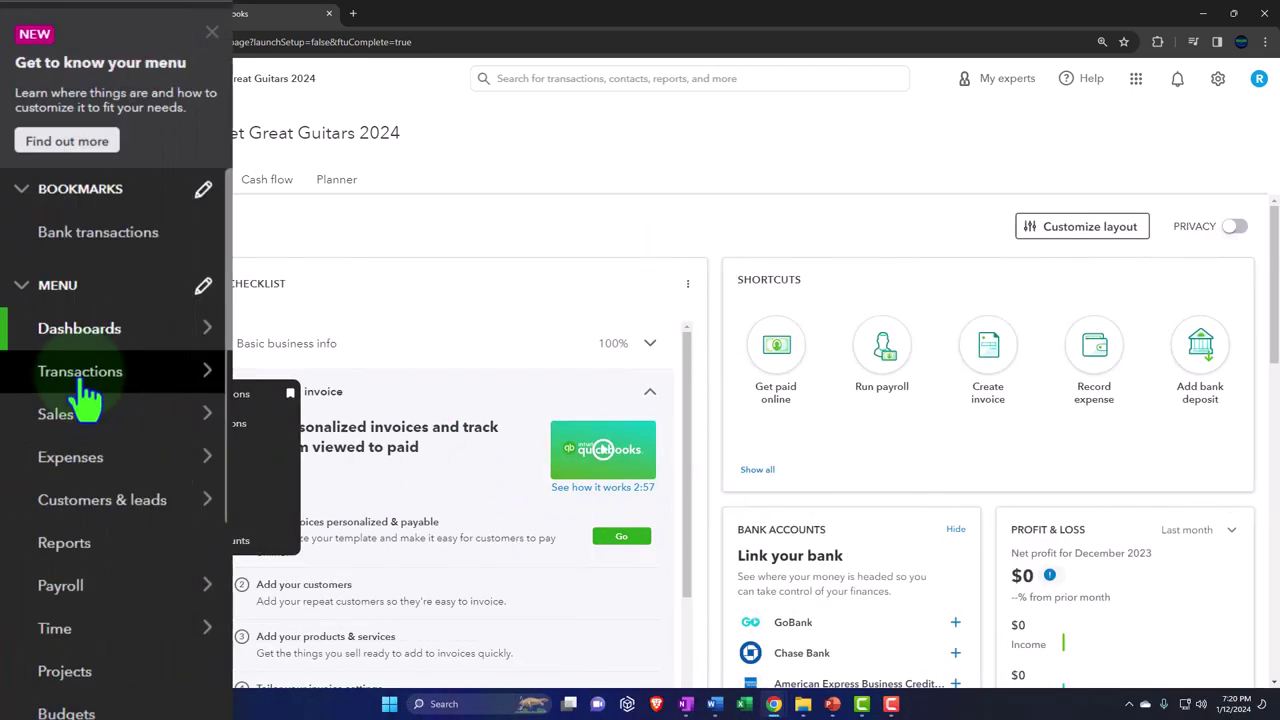
{"action": "left_click", "coordinate": [80, 384]}
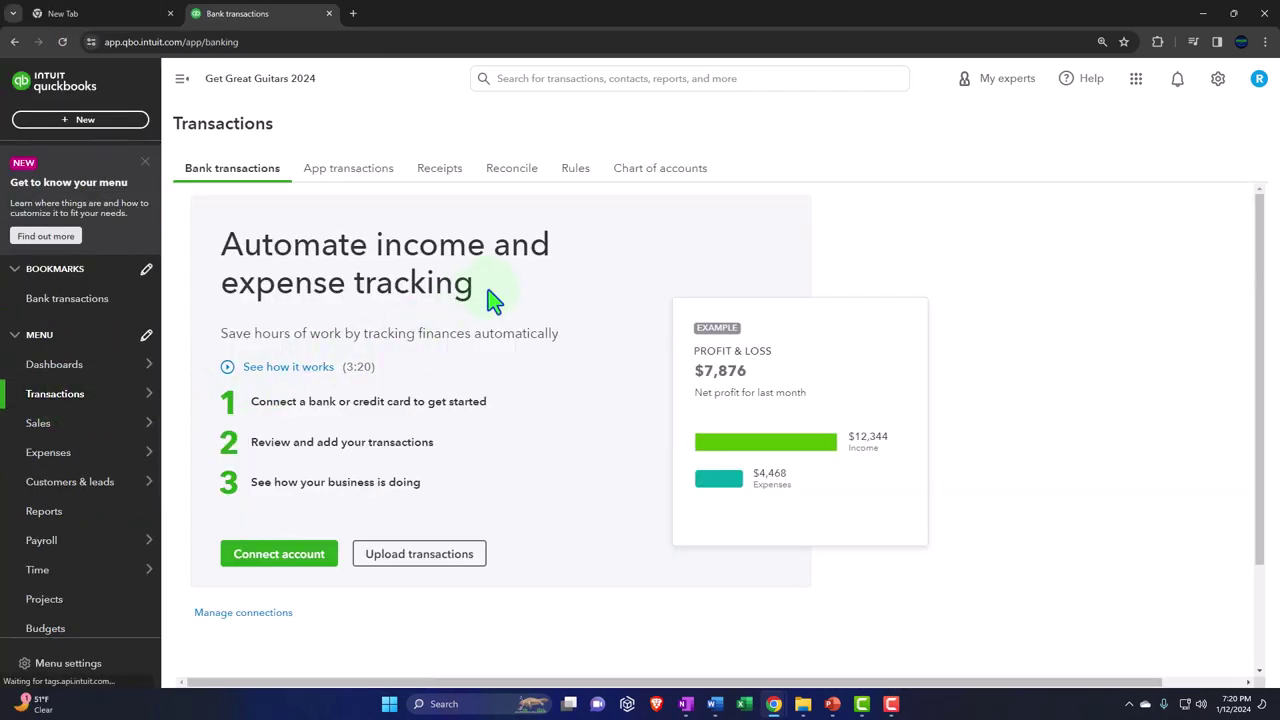
{"action": "left_click", "coordinate": [658, 172]}
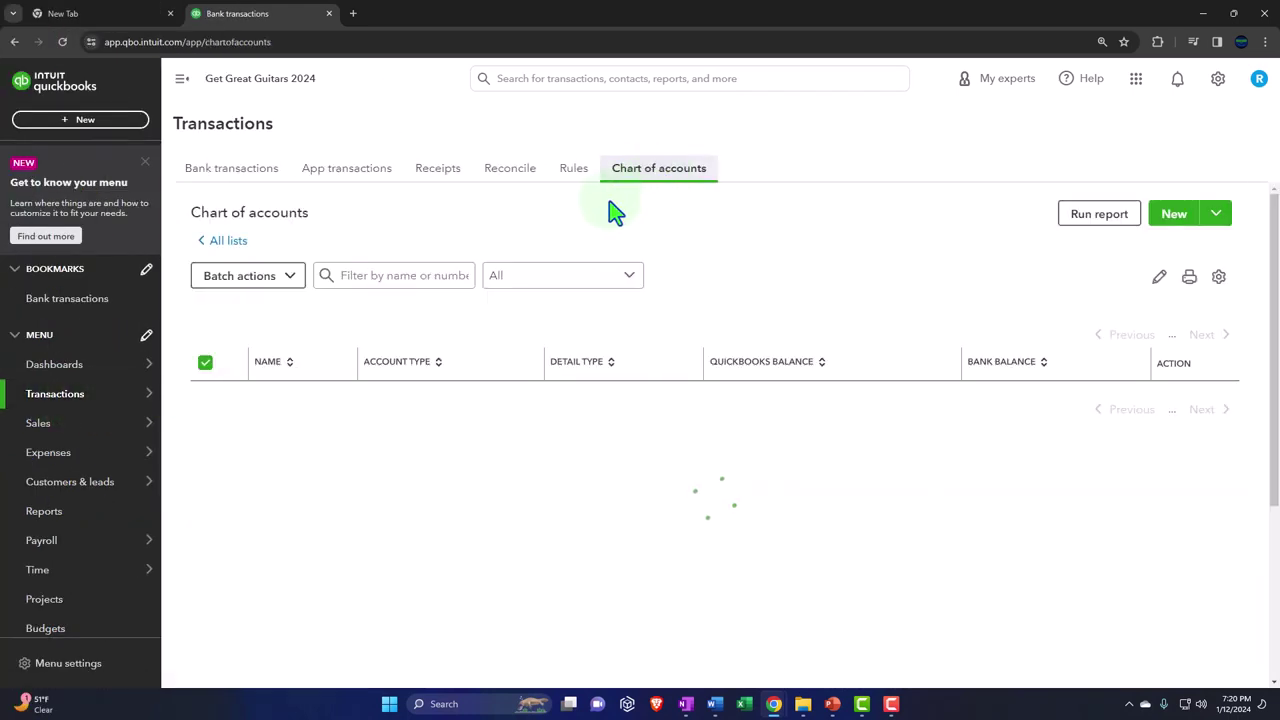
{"action": "left_click", "coordinate": [181, 84]}
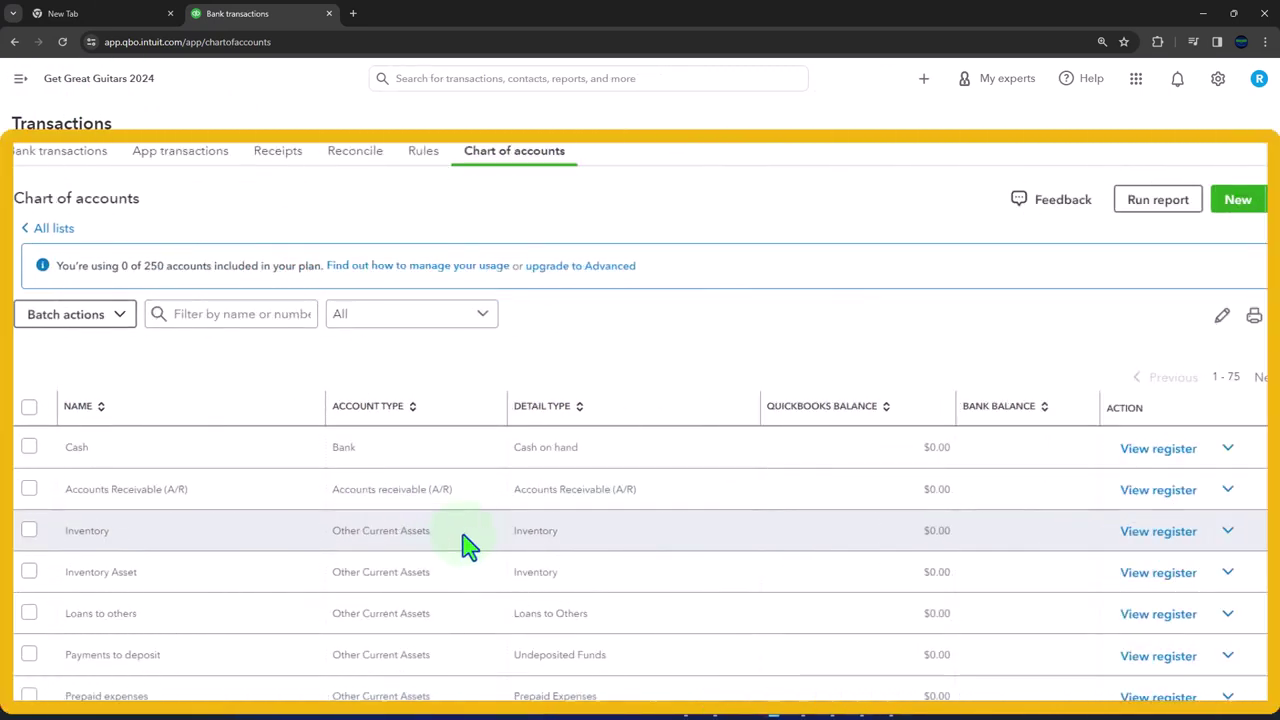
- Review the asset and liability accounts in the default chart of accounts, including their account types and detail types
{"action": "scroll", "coordinate": [466, 545], "scroll_direction": "down", "scroll_amount": 1}
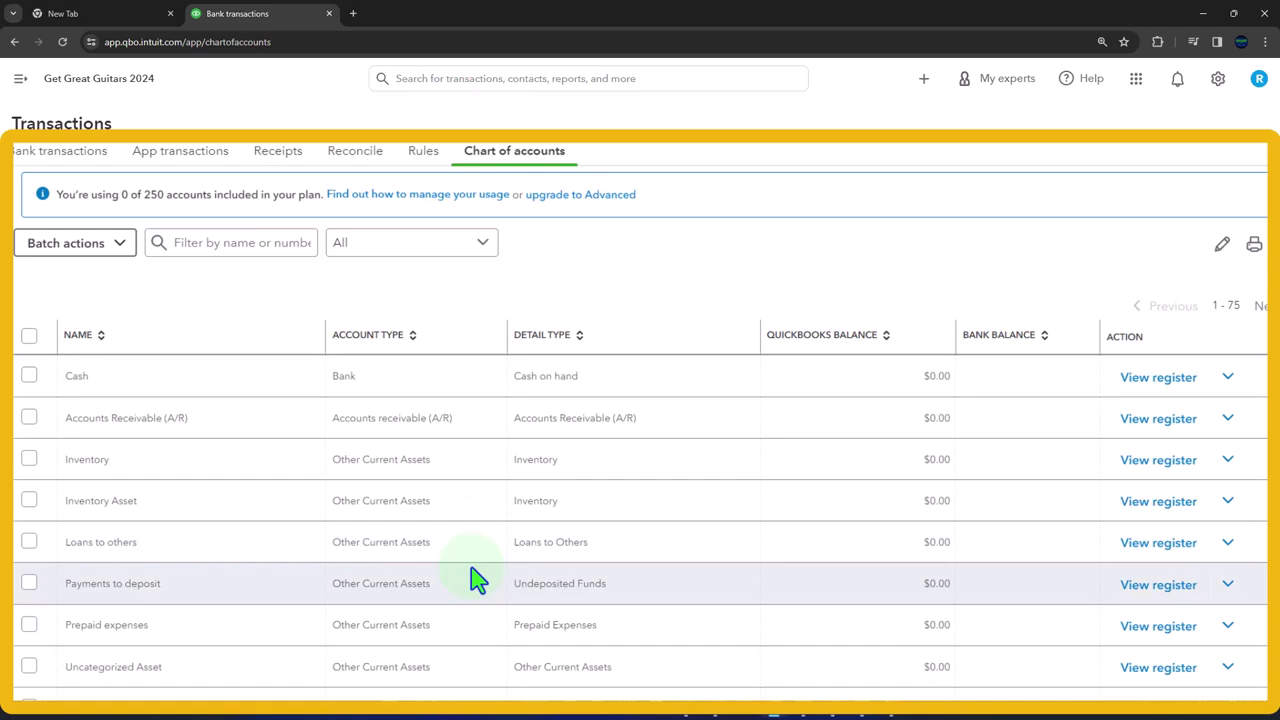
{"action": "scroll", "coordinate": [476, 580], "scroll_direction": "down", "scroll_amount": 1}
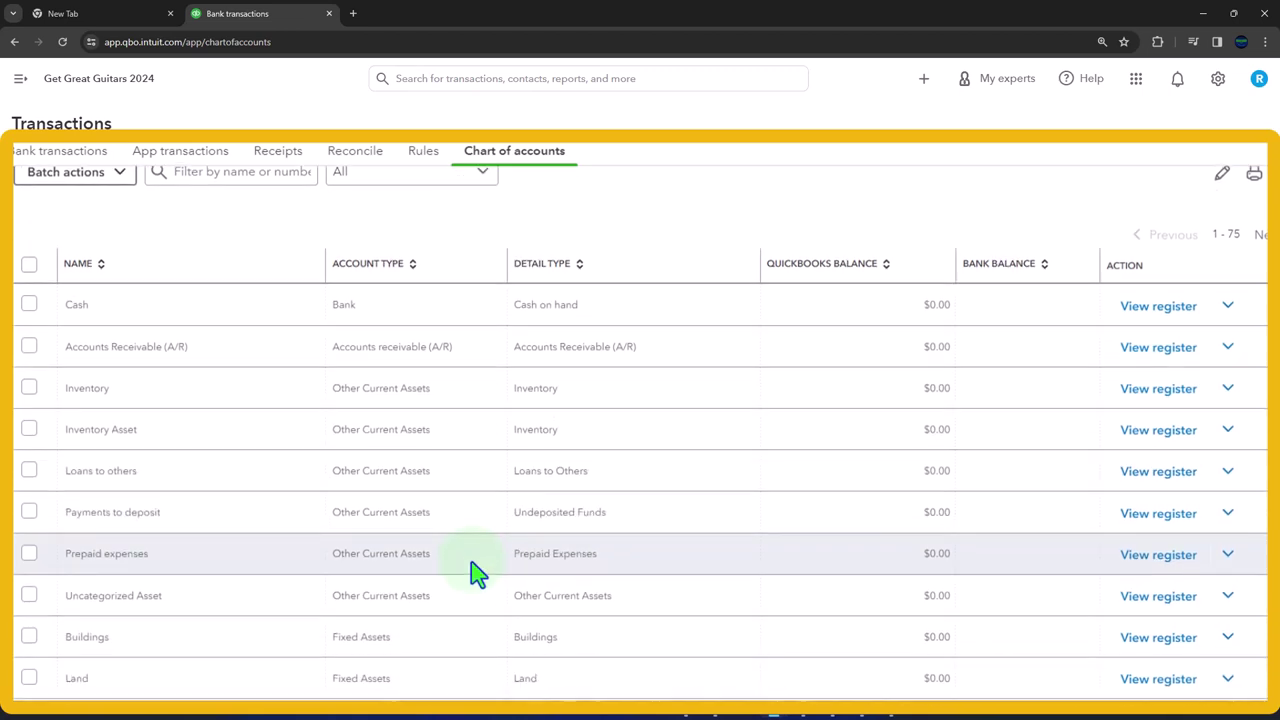
{"action": "scroll", "coordinate": [474, 572], "scroll_direction": "down", "scroll_amount": 1}
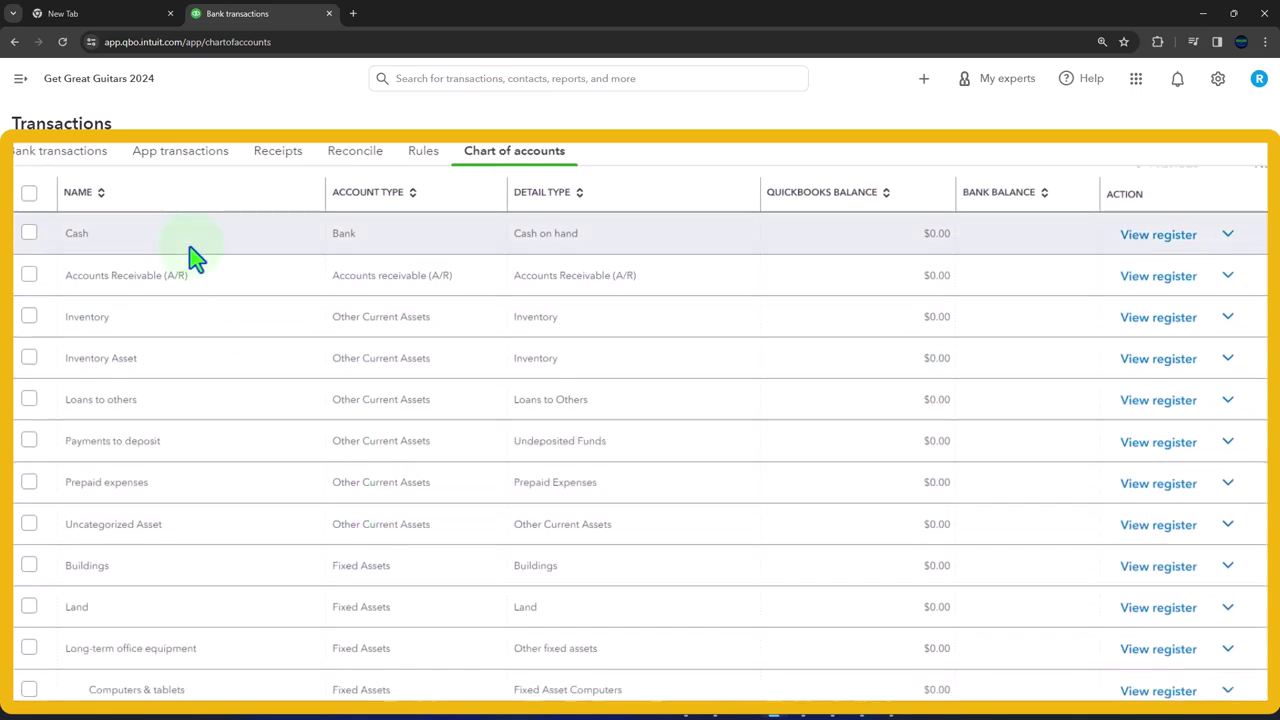
{"action": "scroll", "coordinate": [197, 438], "scroll_direction": "down", "scroll_amount": 2}
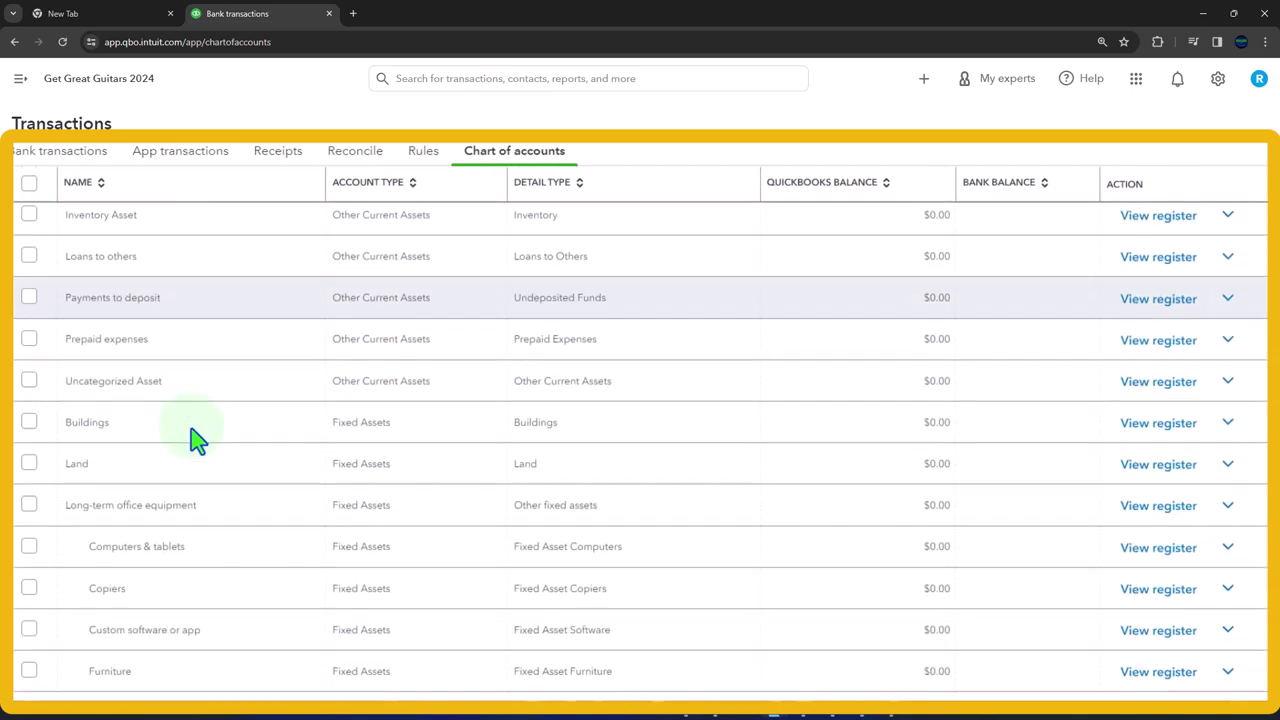
{"action": "scroll", "coordinate": [197, 438], "scroll_direction": "down", "scroll_amount": 2}
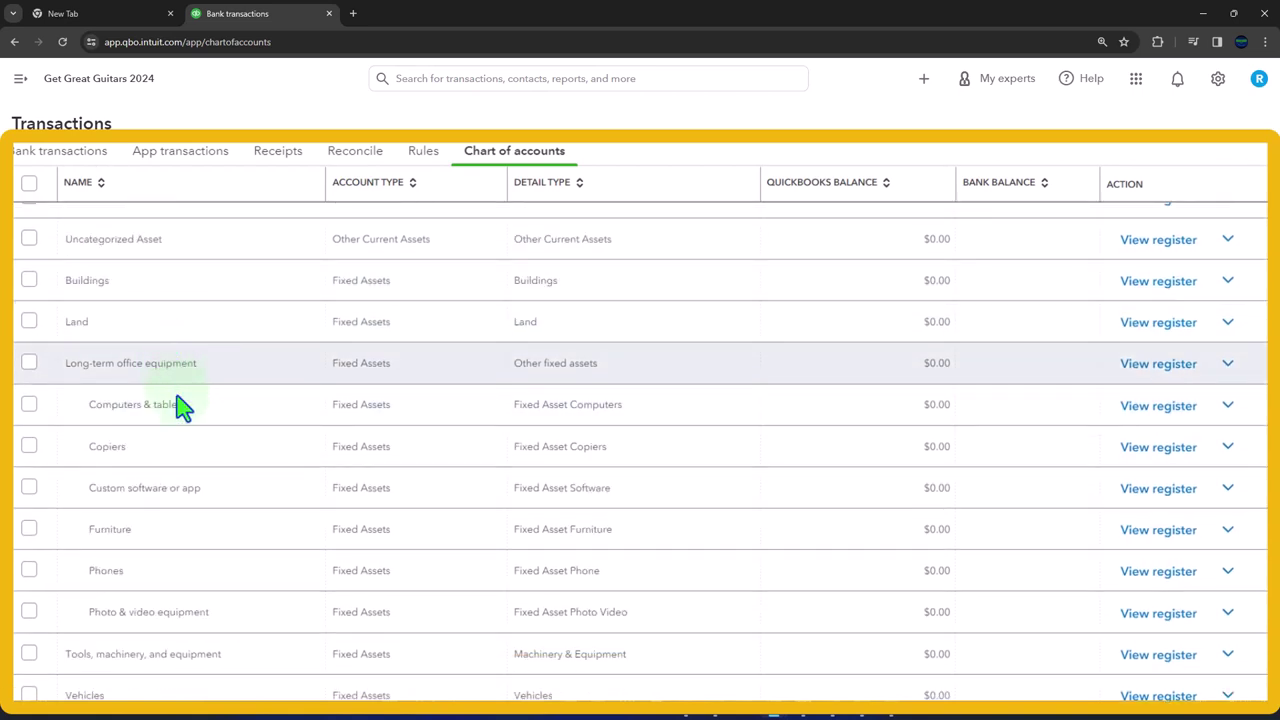
{"action": "scroll", "coordinate": [190, 462], "scroll_direction": "down", "scroll_amount": 3}
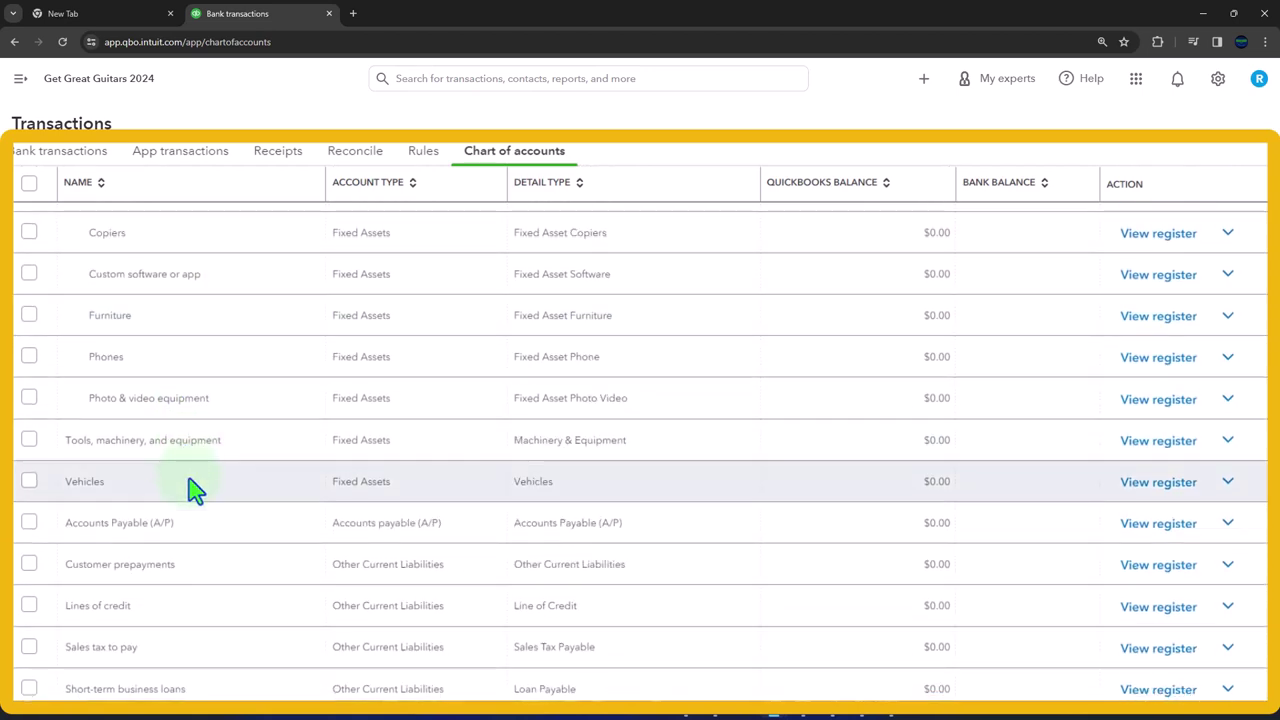
{"action": "scroll", "coordinate": [194, 482], "scroll_direction": "down", "scroll_amount": 1}
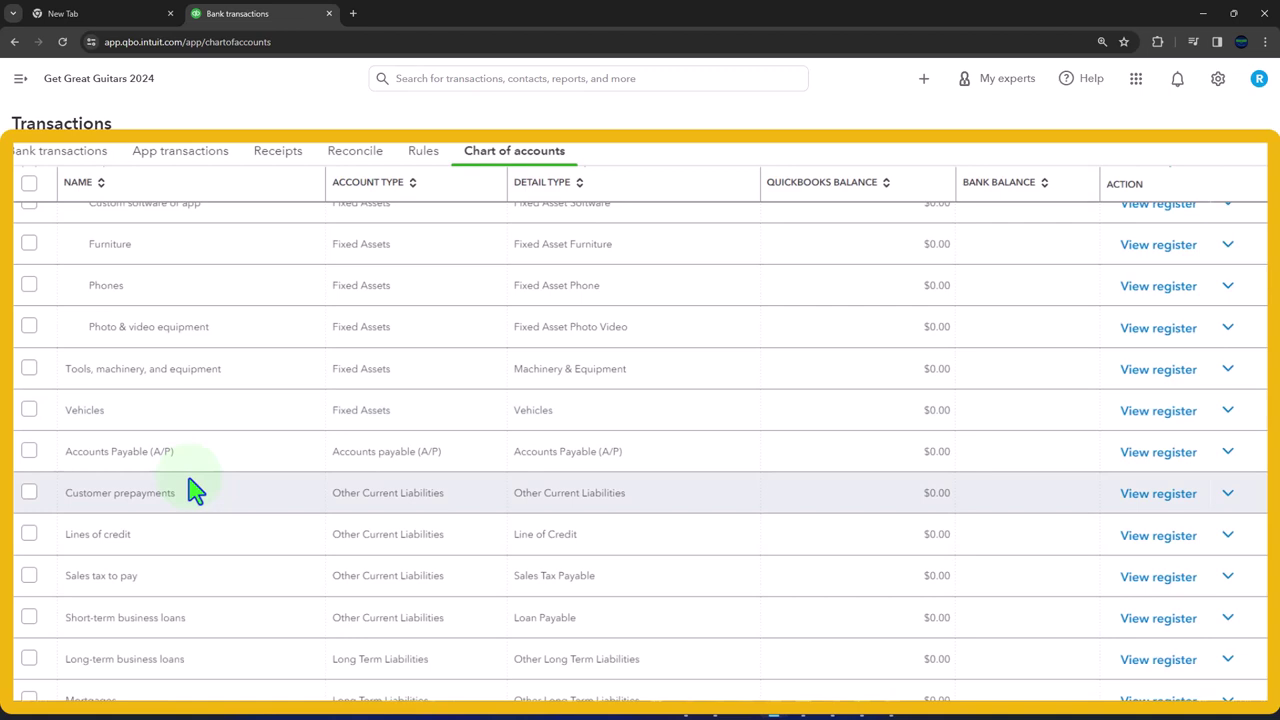
{"action": "scroll", "coordinate": [194, 490], "scroll_direction": "down", "scroll_amount": 1}
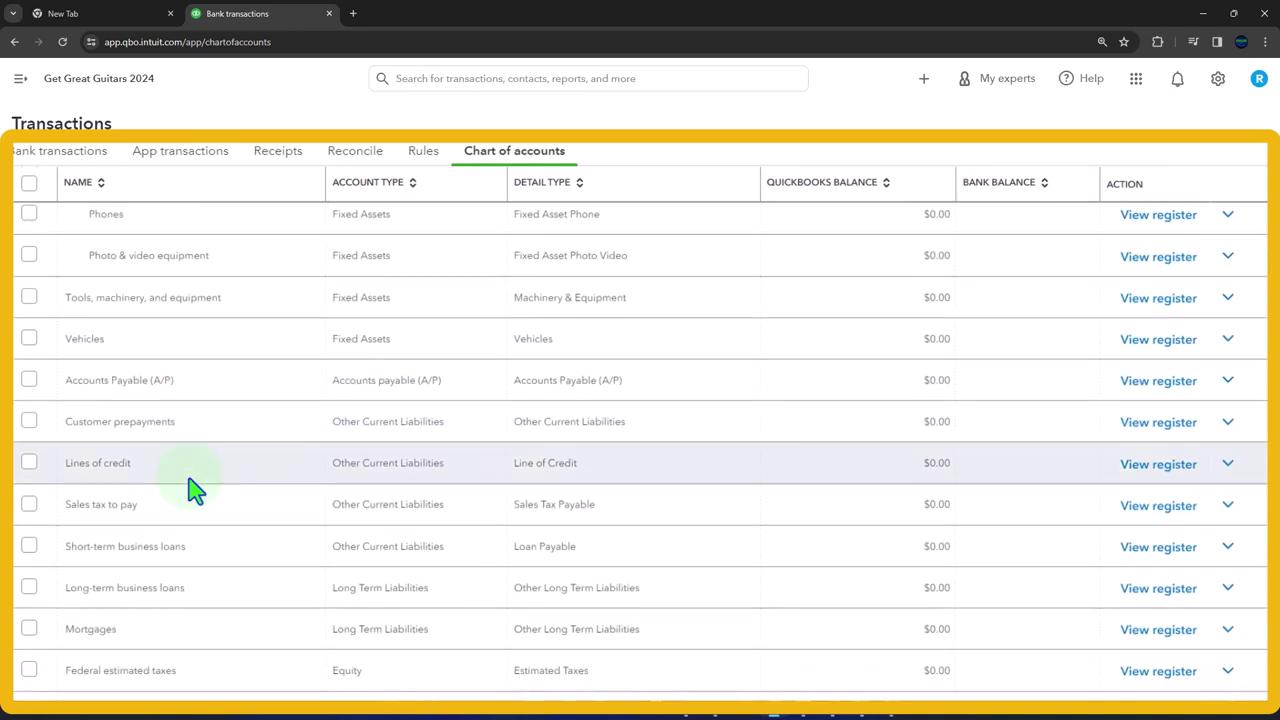
{"action": "scroll", "coordinate": [194, 490], "scroll_direction": "down", "scroll_amount": 1}
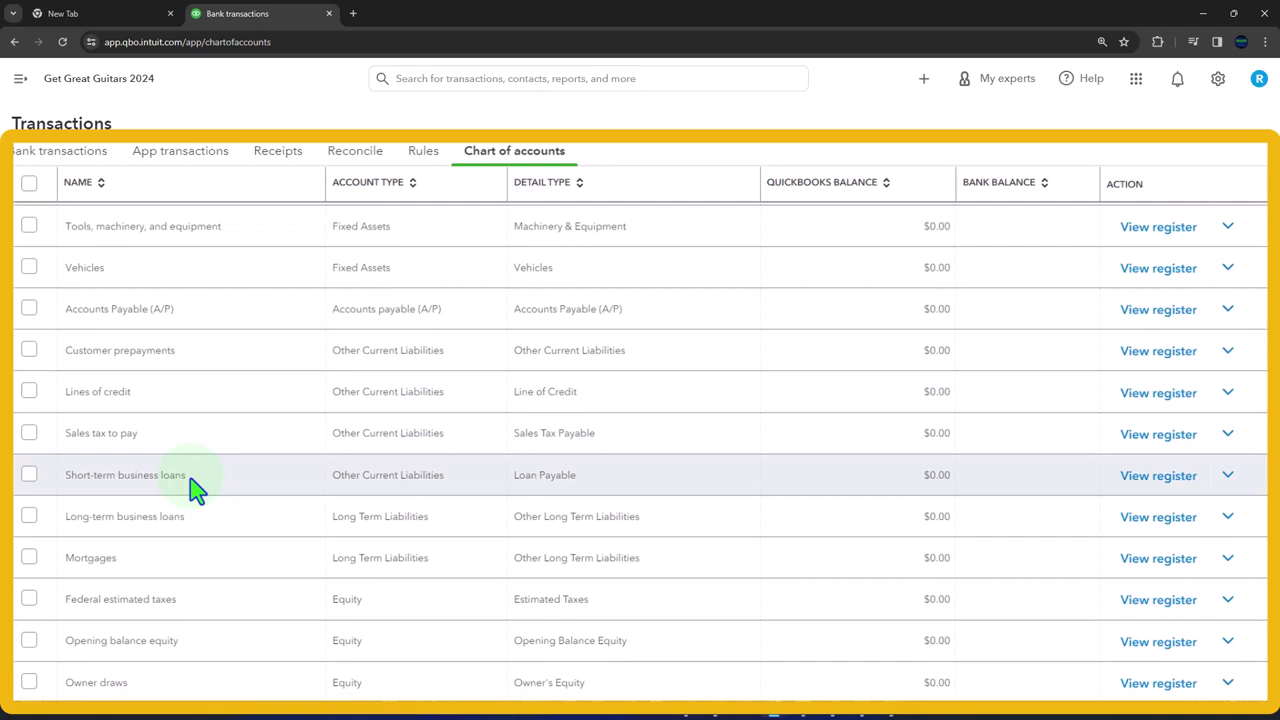
- Examine the equity accounts, including owner draws, owner investments, personal expenses, personal healthcare and retained earnings
{"action": "scroll", "coordinate": [194, 490], "scroll_direction": "down", "scroll_amount": 1}
{"action": "scroll", "coordinate": [194, 490], "scroll_direction": "down", "scroll_amount": 4}
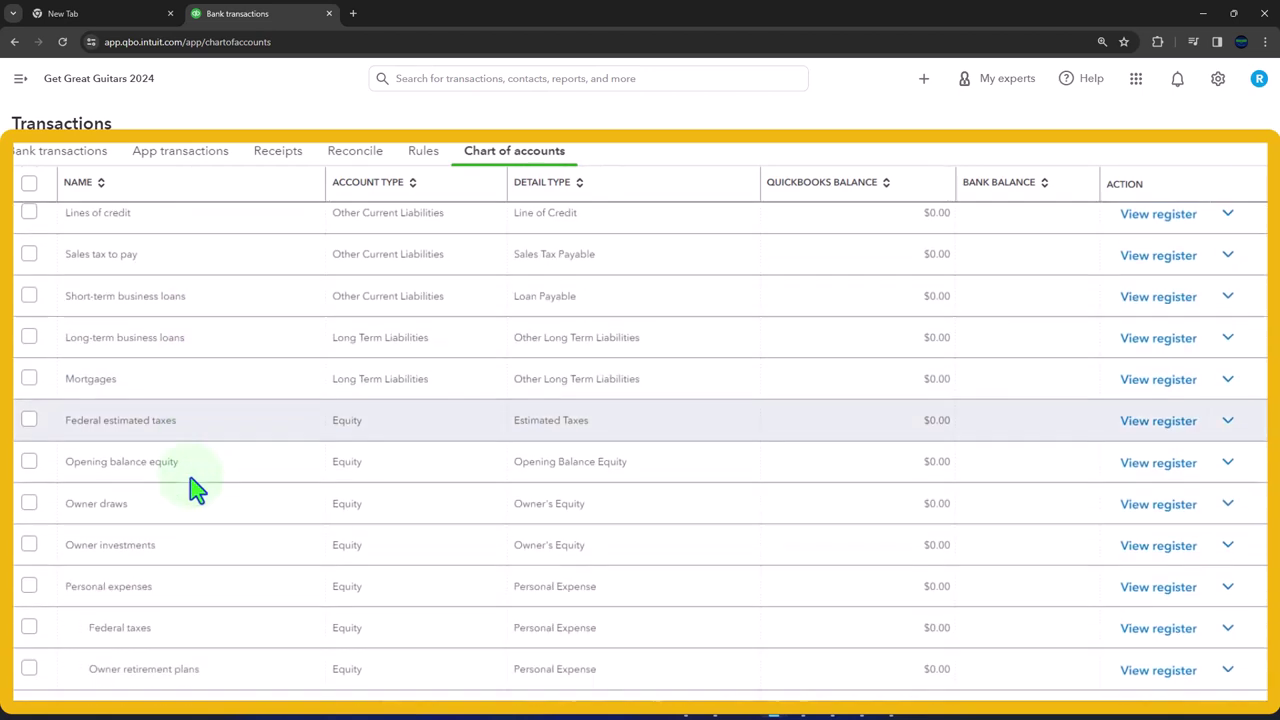
{"action": "scroll", "coordinate": [196, 490], "scroll_direction": "down", "scroll_amount": 4}
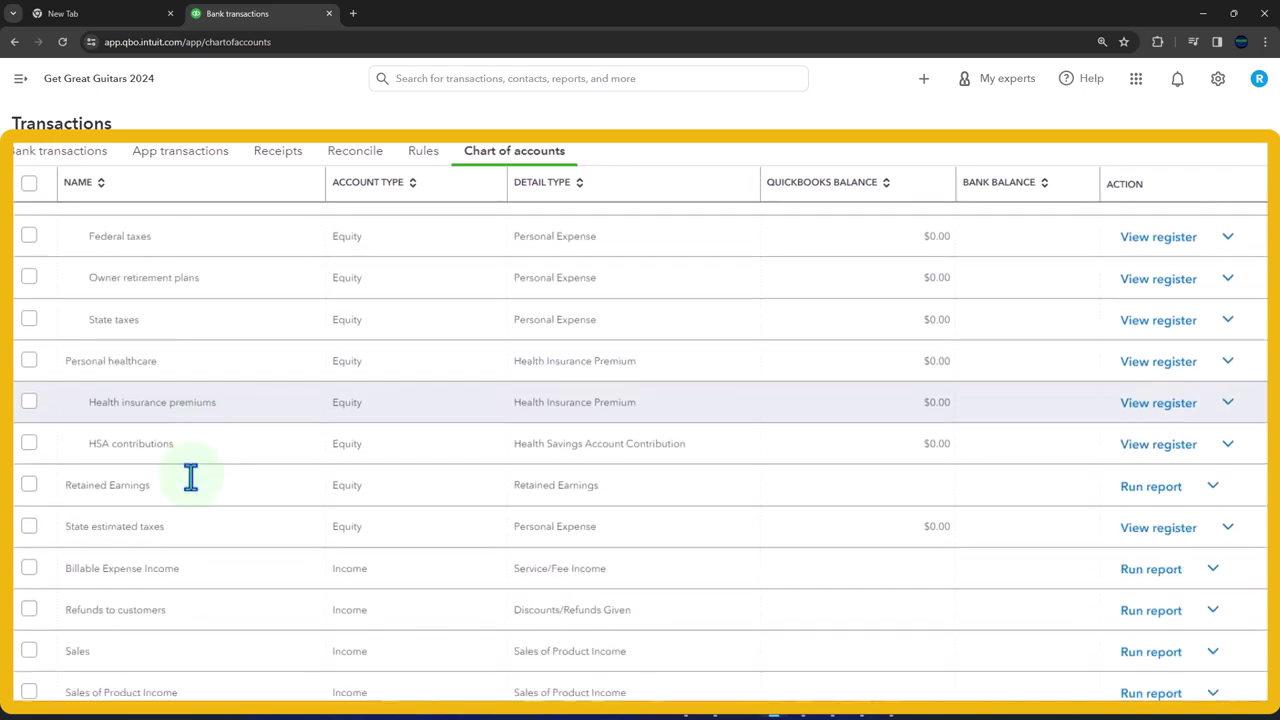
{"action": "scroll", "coordinate": [215, 482], "scroll_direction": "up", "scroll_amount": 5}
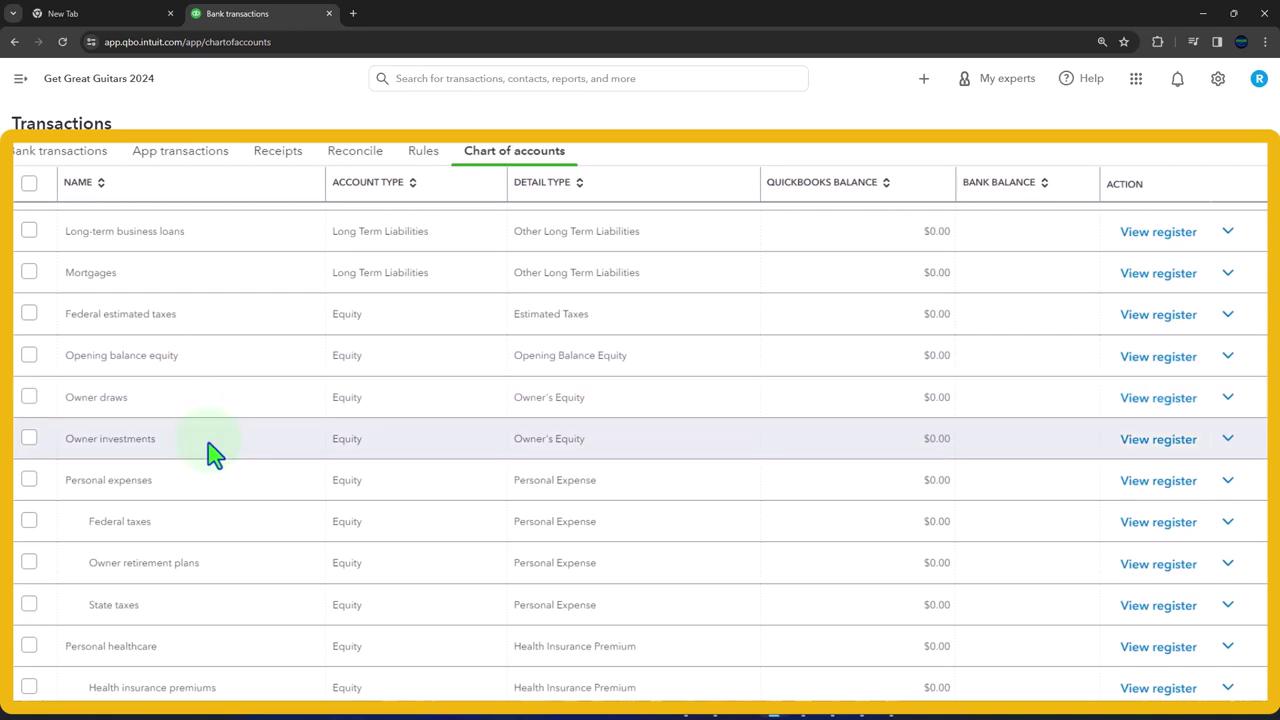
{"action": "scroll", "coordinate": [215, 452], "scroll_direction": "down", "scroll_amount": 1}
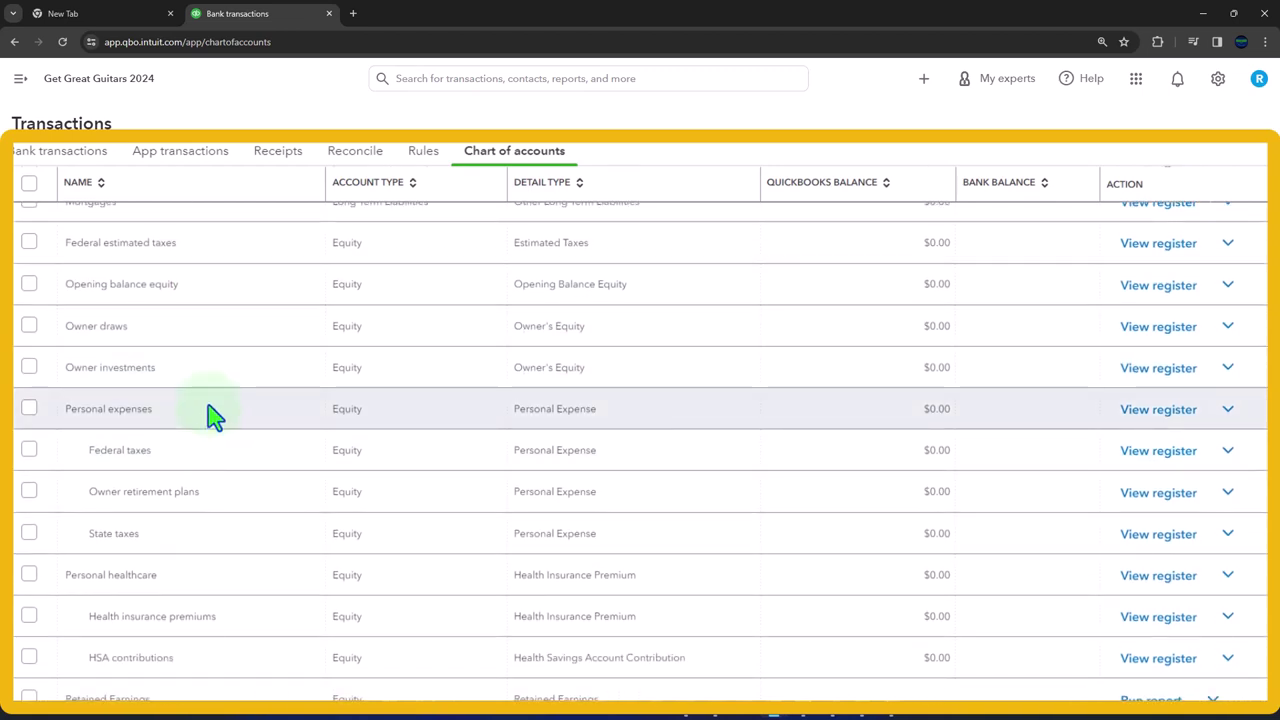
{"action": "scroll", "coordinate": [215, 415], "scroll_direction": "down", "scroll_amount": 1}
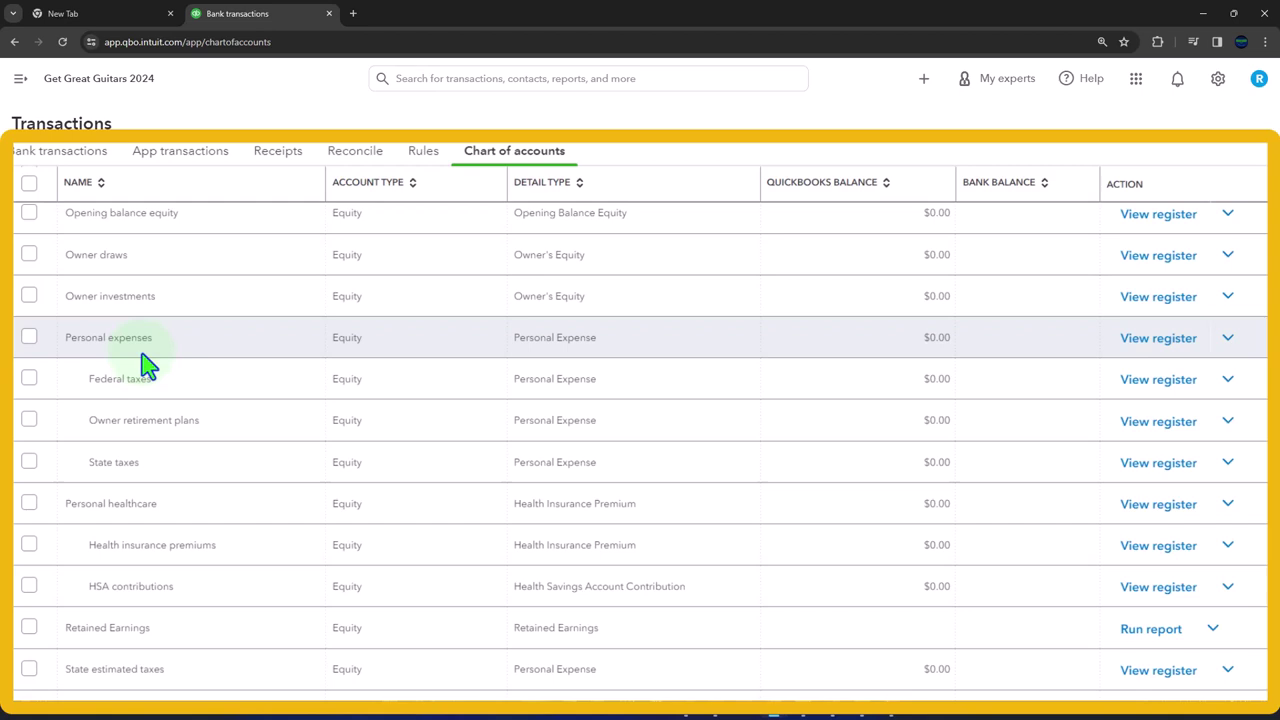
{"action": "scroll", "coordinate": [142, 354], "scroll_direction": "down", "scroll_amount": 3}
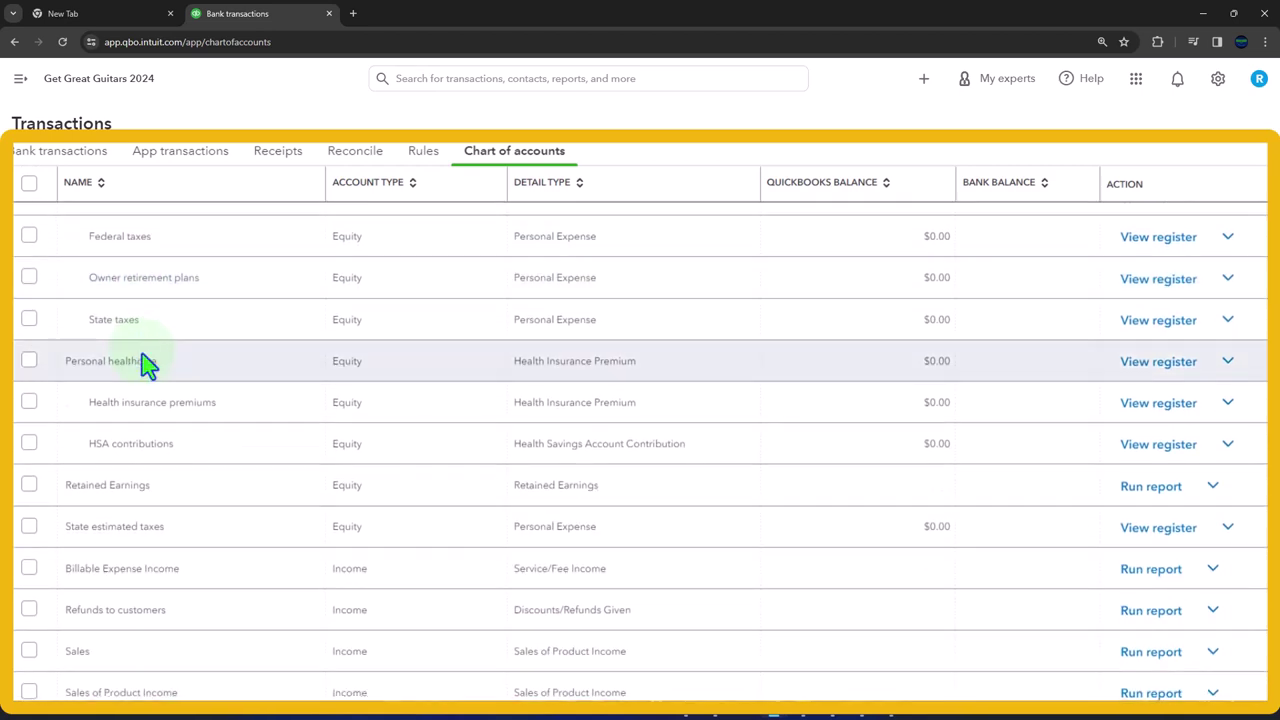
{"action": "scroll", "coordinate": [145, 385], "scroll_direction": "down", "scroll_amount": 2}
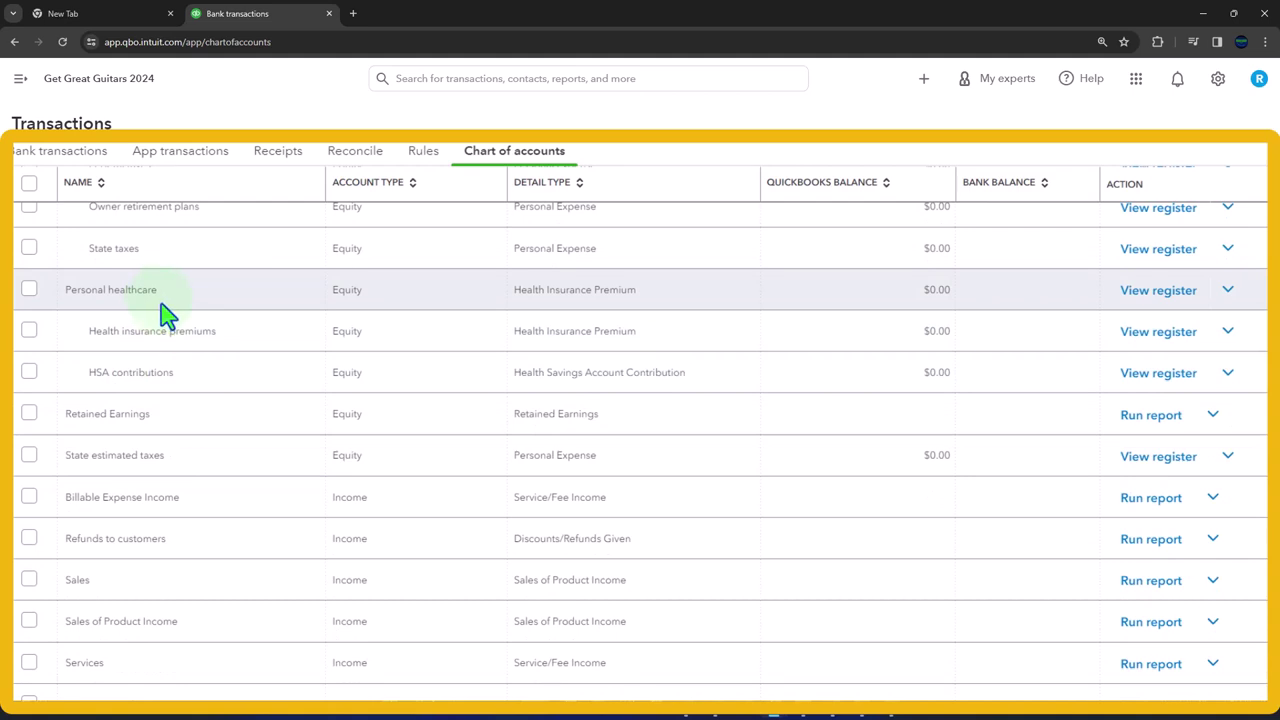
{"action": "scroll", "coordinate": [163, 311], "scroll_direction": "down", "scroll_amount": 2}
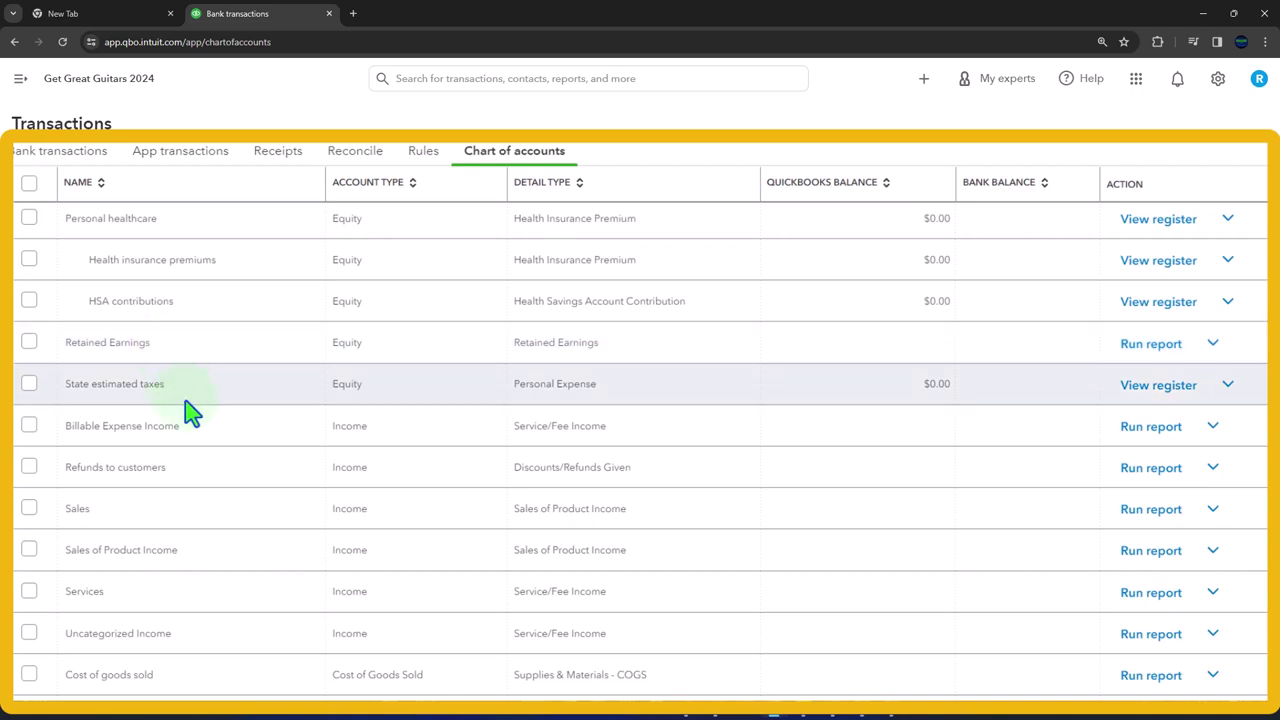
- Look through the income, cost of goods sold and expense accounts to the end of the page, and return to the list's beginning
{"action": "scroll", "coordinate": [188, 409], "scroll_direction": "down", "scroll_amount": 1}
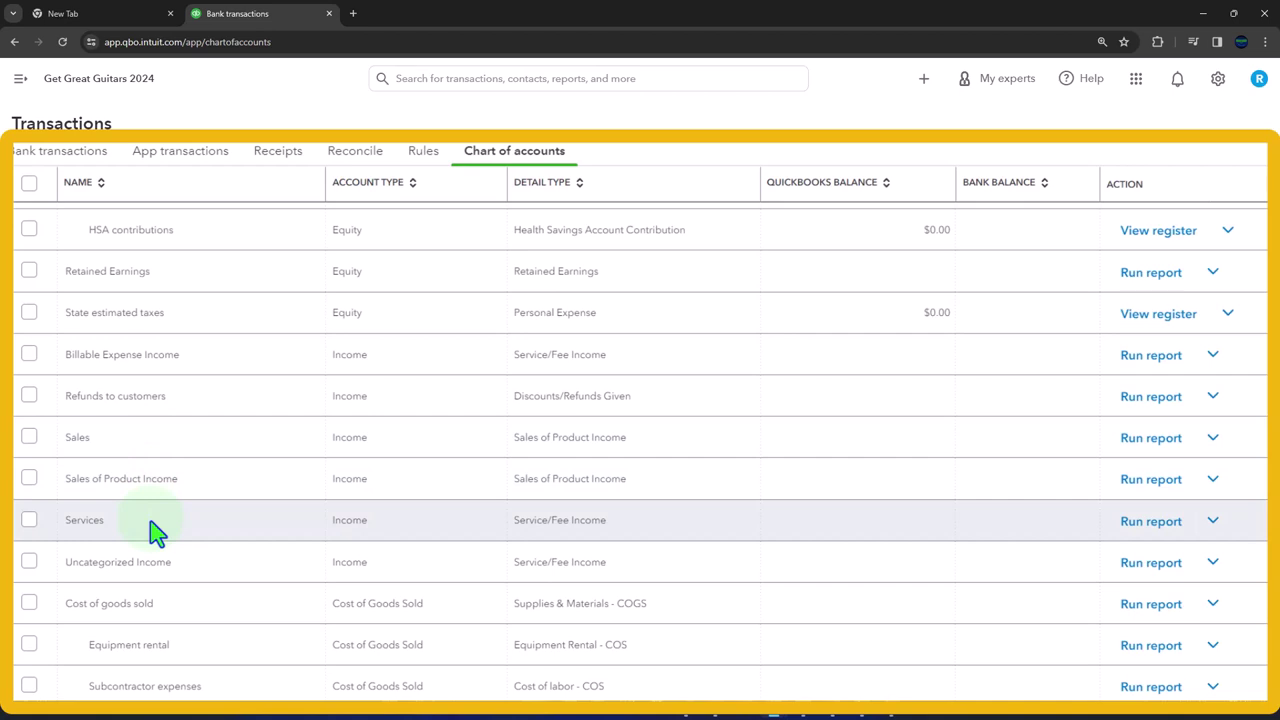
{"action": "scroll", "coordinate": [155, 530], "scroll_direction": "down", "scroll_amount": 3}
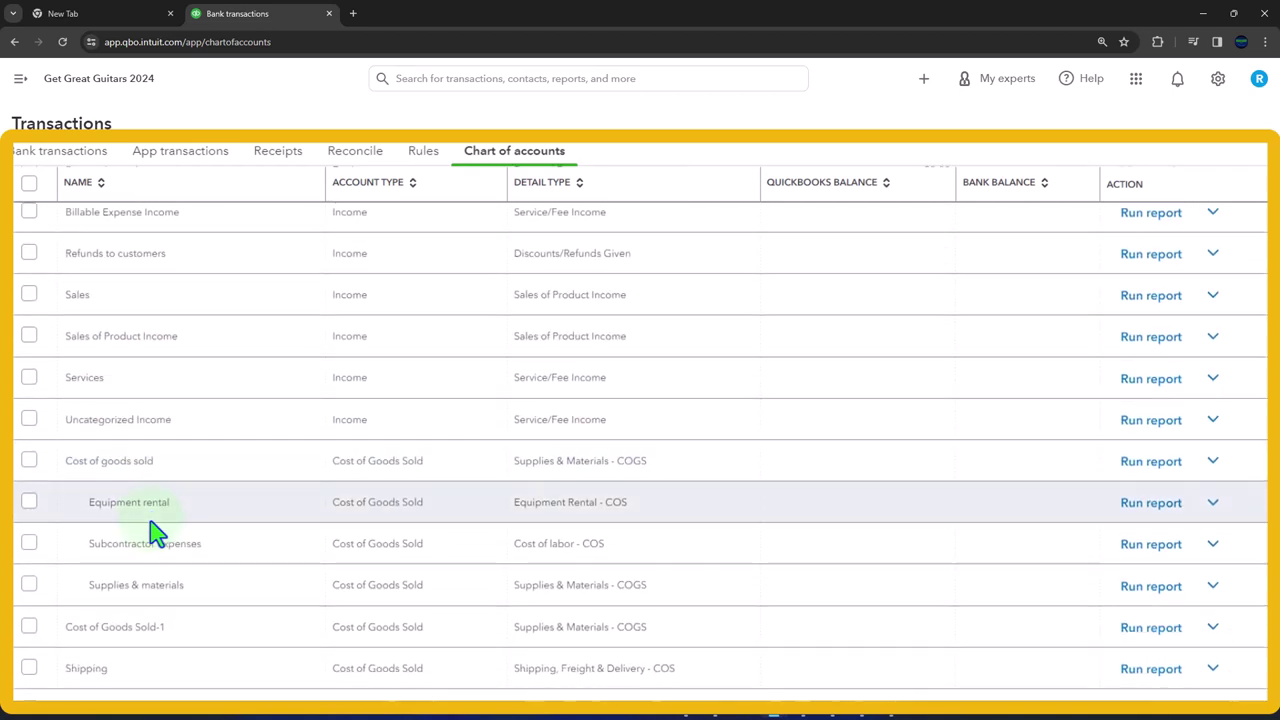
{"action": "scroll", "coordinate": [155, 530], "scroll_direction": "down", "scroll_amount": 2}
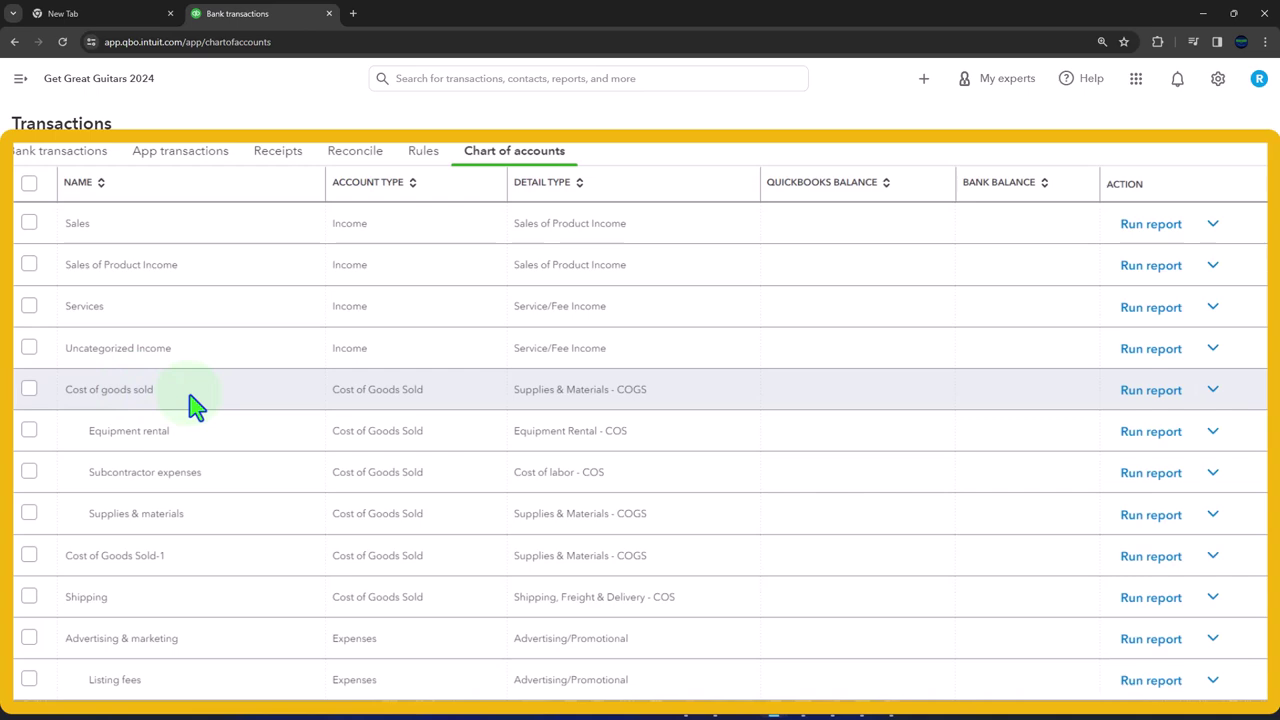
{"action": "scroll", "coordinate": [146, 390], "scroll_direction": "down", "scroll_amount": 4}
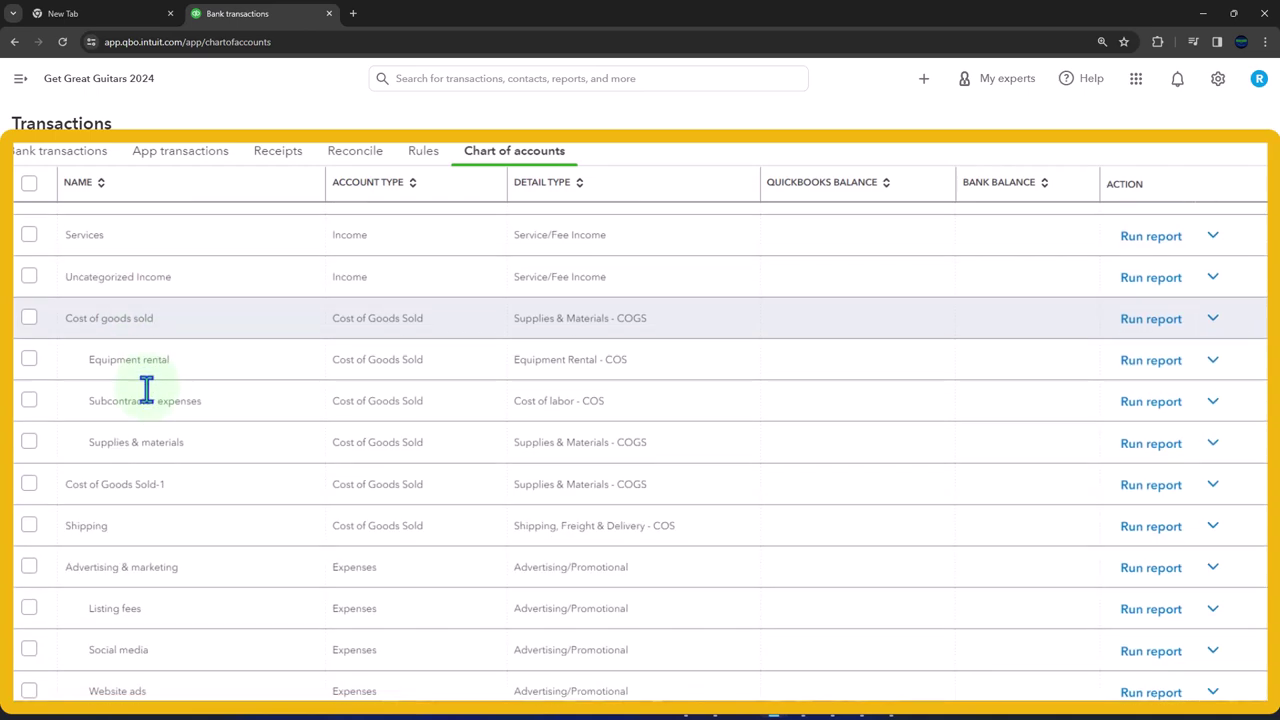
{"action": "scroll", "coordinate": [146, 400], "scroll_direction": "down", "scroll_amount": 5}
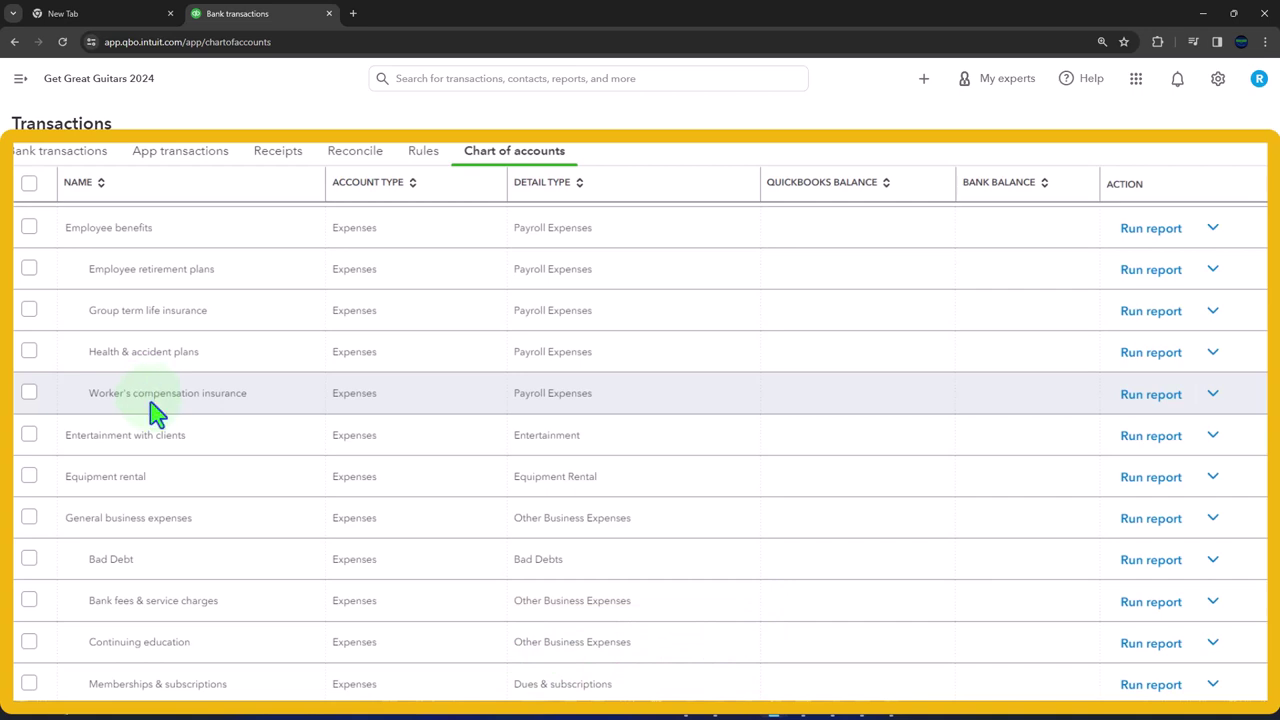
{"action": "scroll", "coordinate": [150, 412], "scroll_direction": "down", "scroll_amount": 2}
{"action": "scroll", "coordinate": [155, 415], "scroll_direction": "down", "scroll_amount": 1}
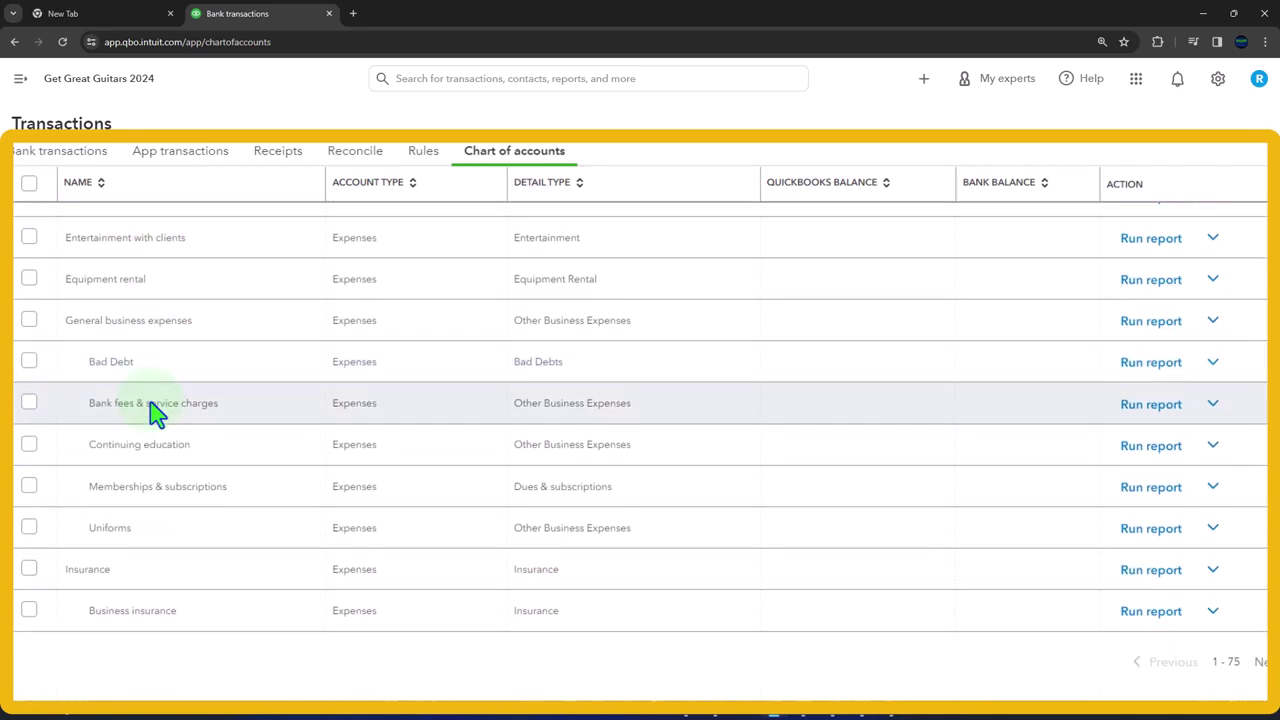
{"action": "scroll", "coordinate": [150, 403], "scroll_direction": "up", "scroll_amount": 1}
{"action": "scroll", "coordinate": [158, 415], "scroll_direction": "up", "scroll_amount": 20}
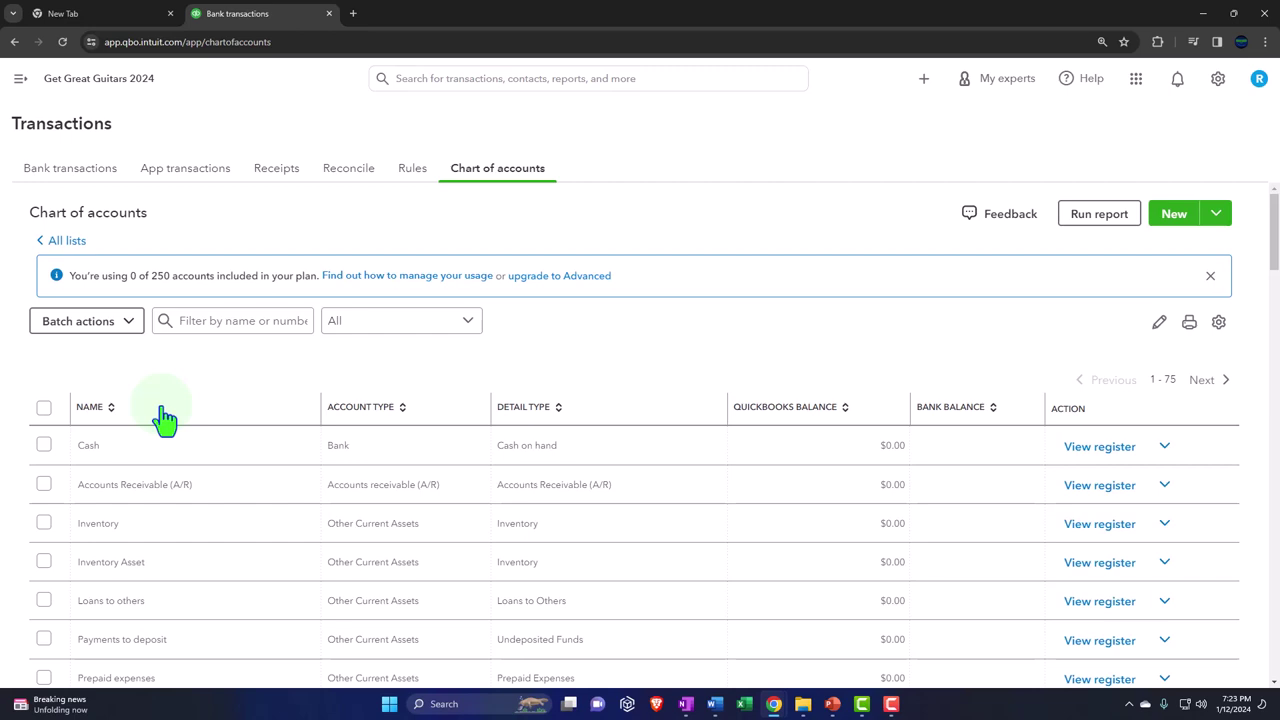
- Return to the company home page through the expanded navigation menu, and collapse the menu again
{"action": "left_click", "coordinate": [20, 78]}
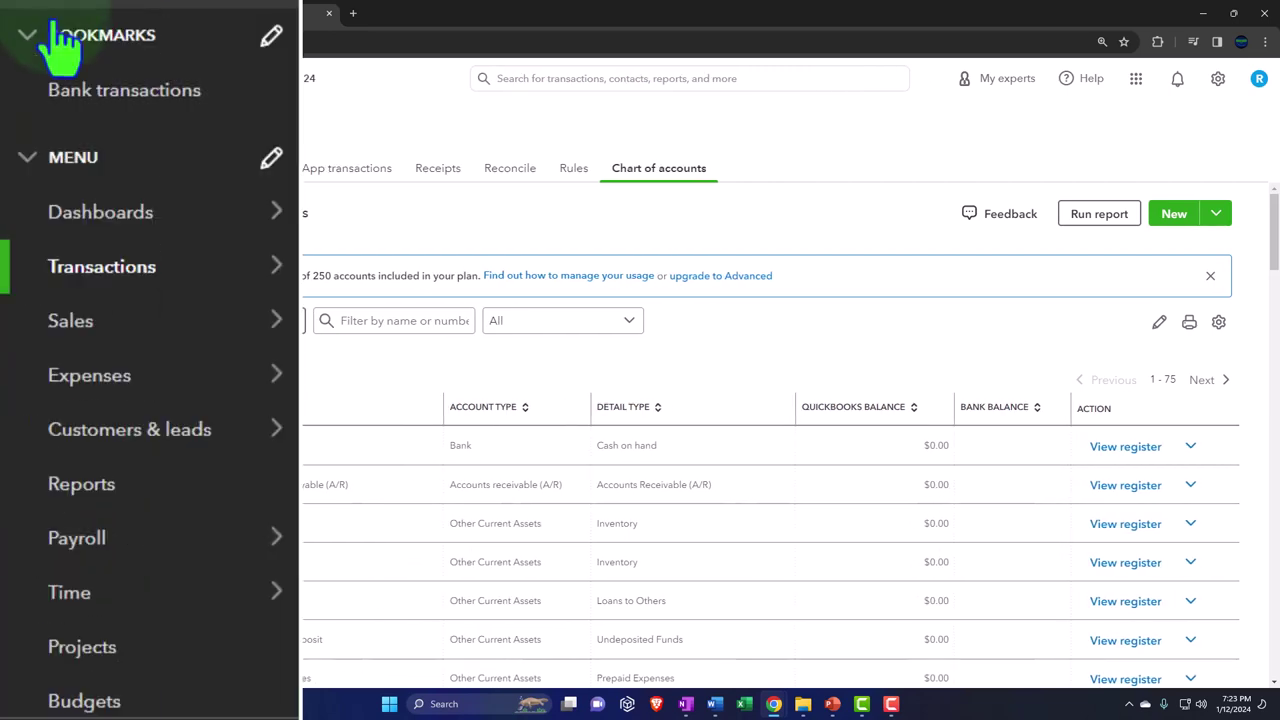
{"action": "left_click", "coordinate": [50, 366]}
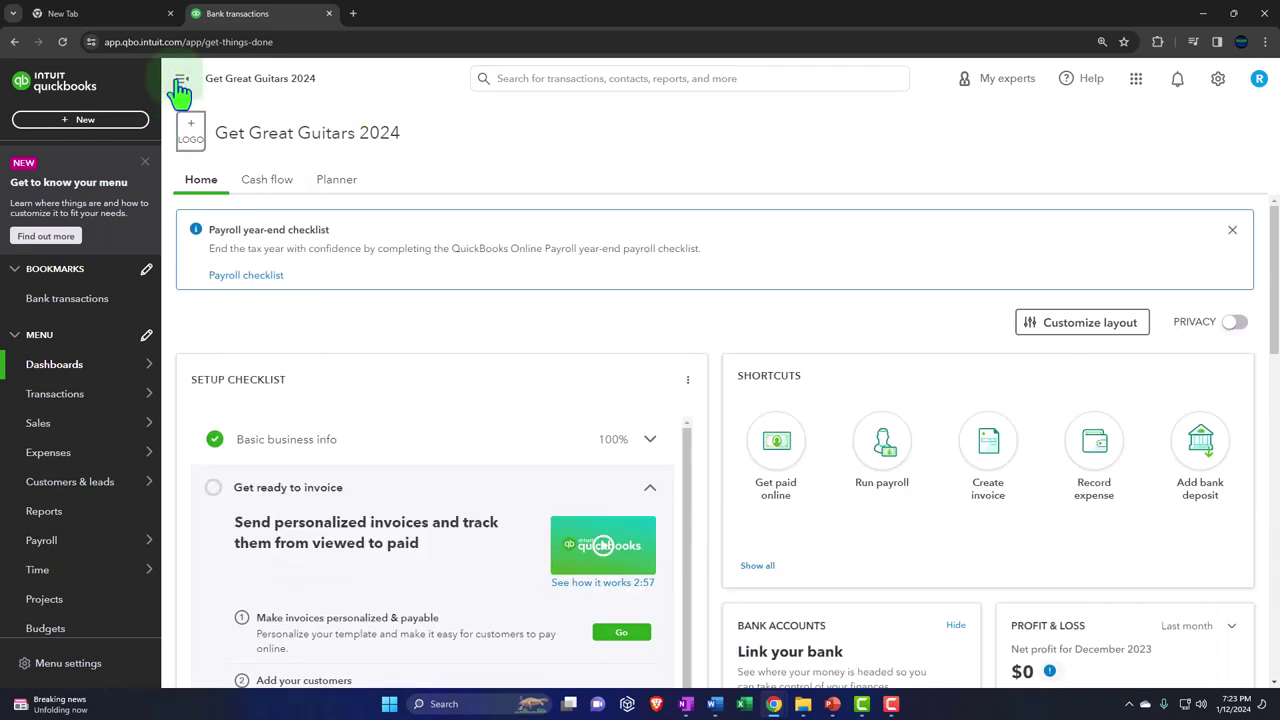
{"action": "left_click", "coordinate": [180, 80]}
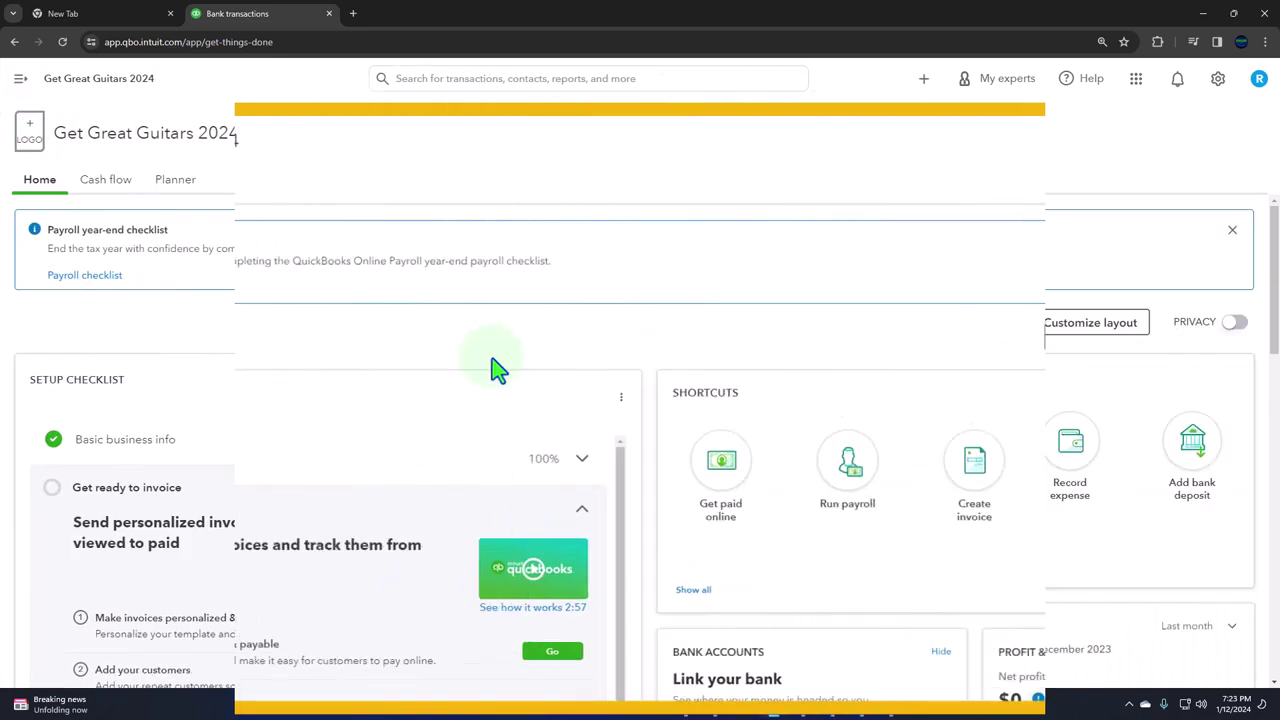